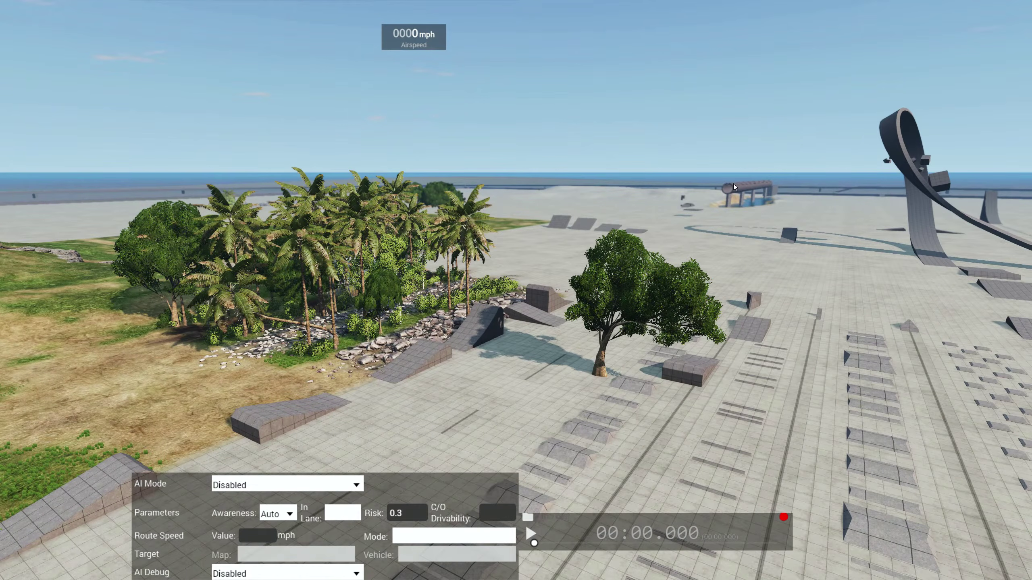
- Fly the free camera across the grid map to view the coloured plume above the dark dome
drag(733, 184, 597, 175)
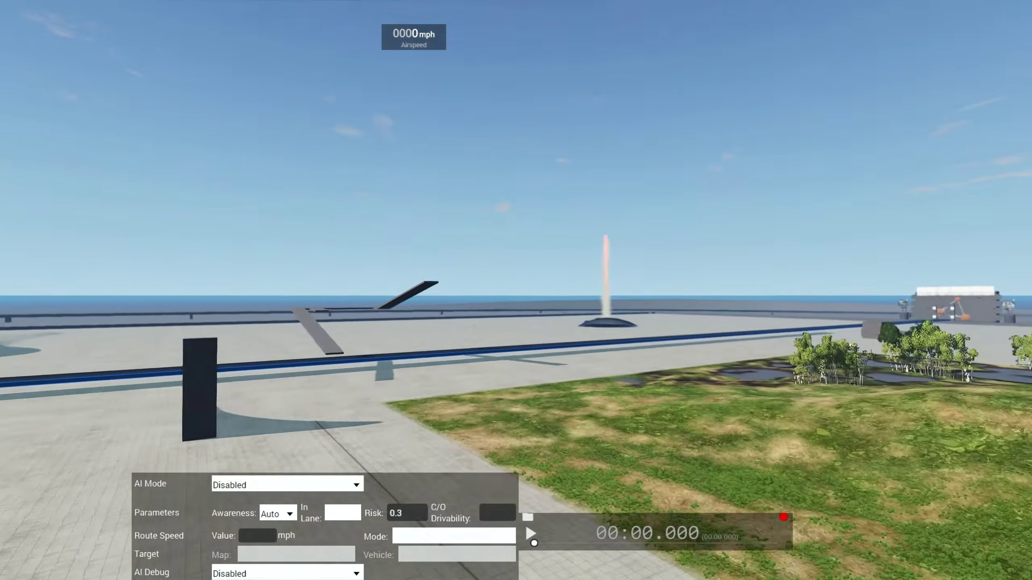
key(w)
key(w)
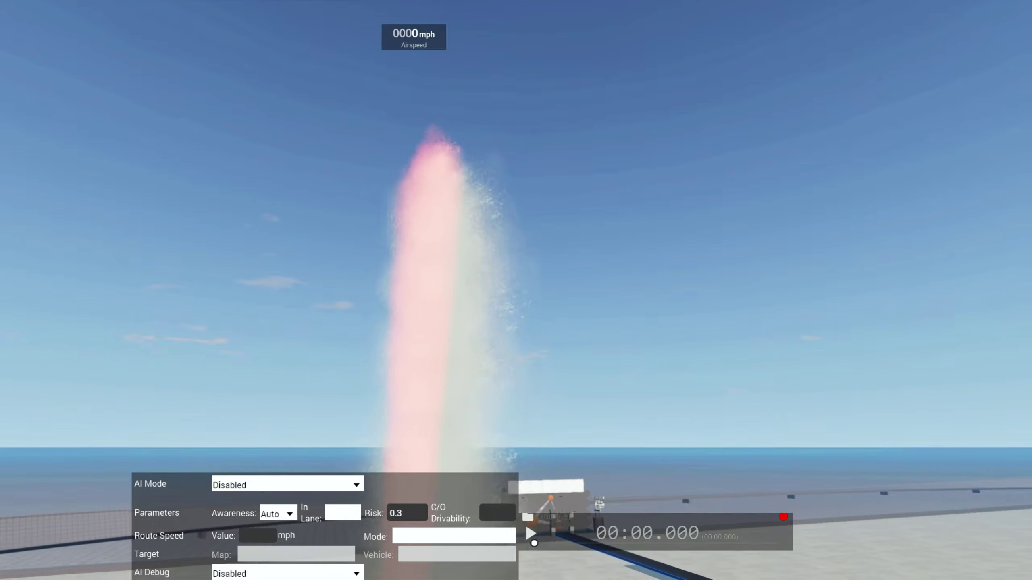
key(a)
key(w)
key(s)
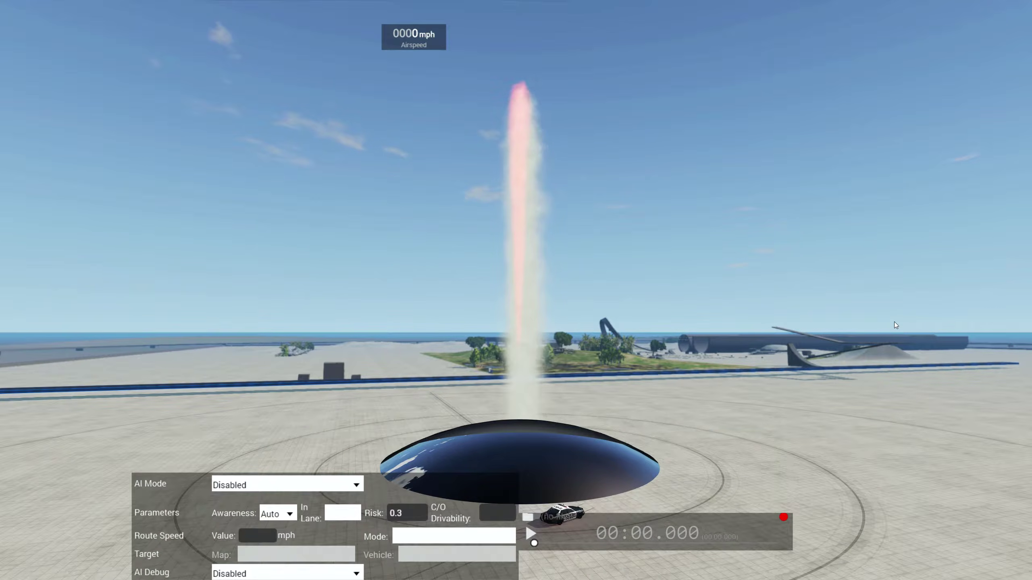
- Set the environment's time of day to 21:07
key(F11)
key(F11)
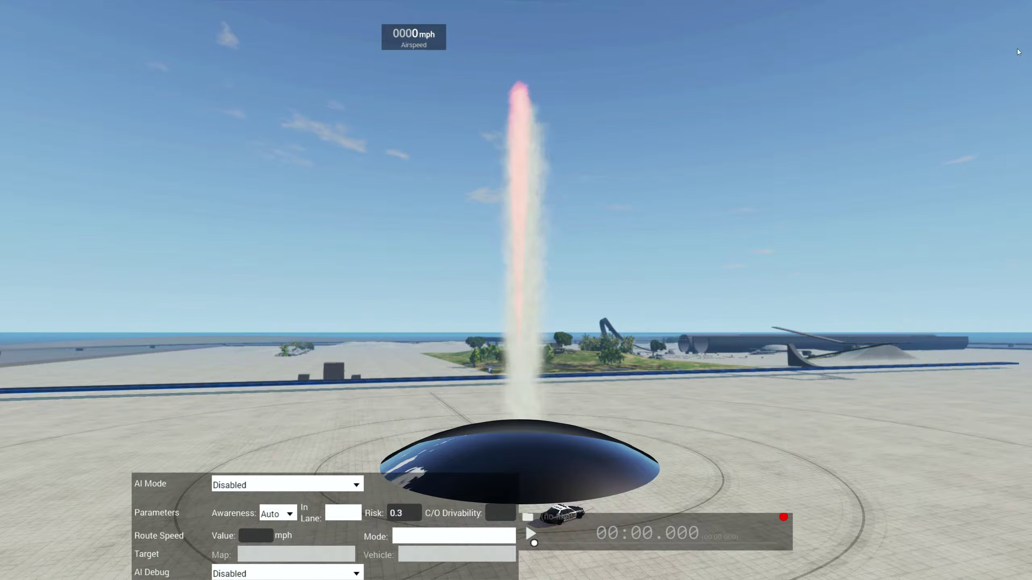
key(Escape)
click(575, 10)
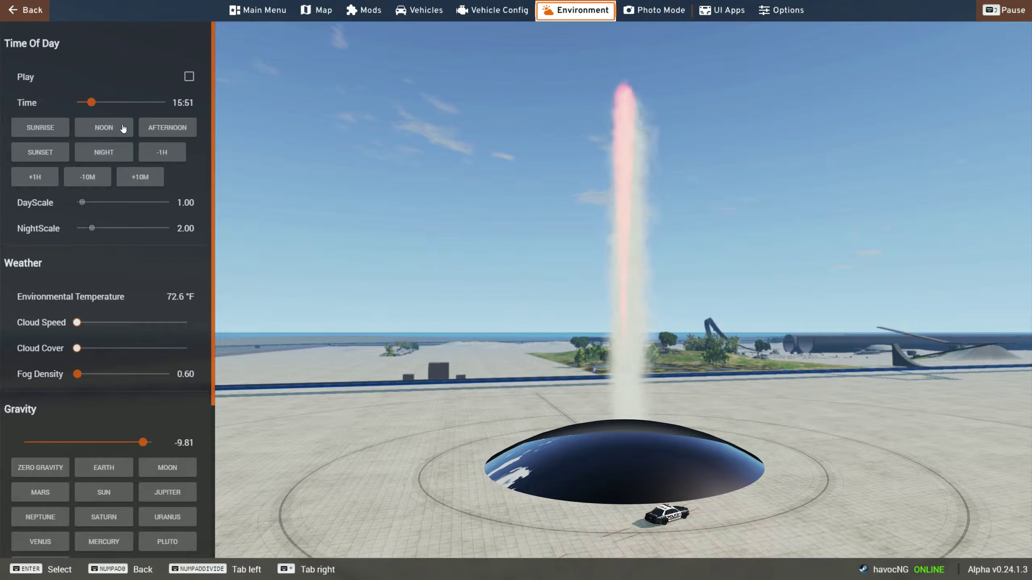
drag(91, 102, 112, 107)
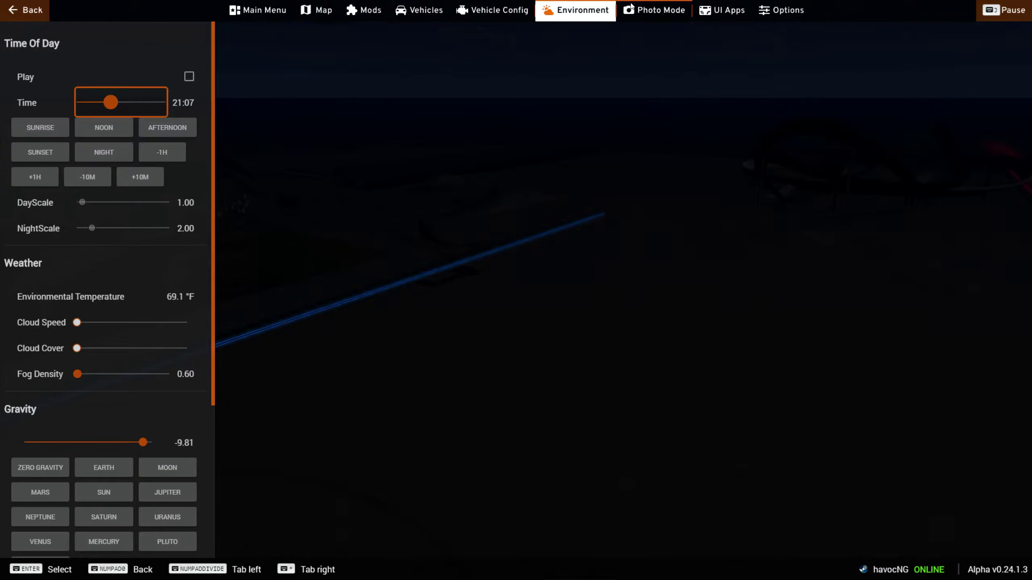
- Open the Freeroam level selection and browse the available maps down to the end of the list
key(e)
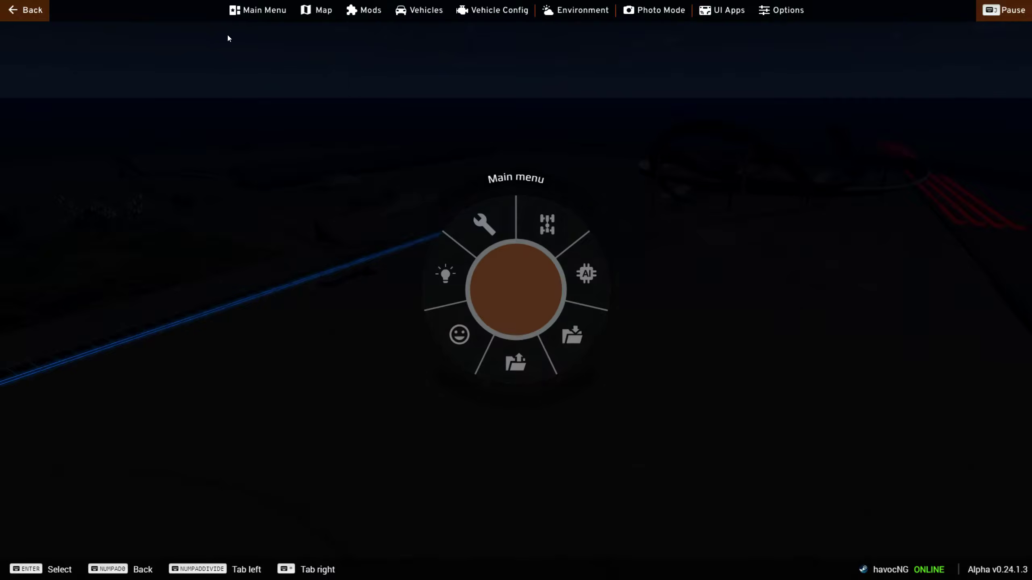
click(252, 12)
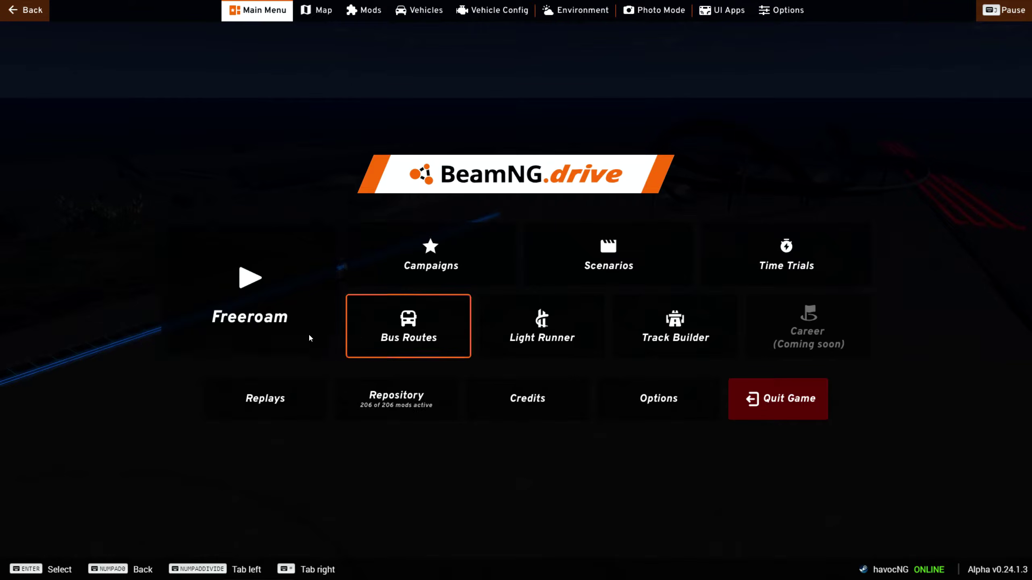
click(278, 318)
scroll(179, 386, down, 6)
scroll(174, 395, down, 20)
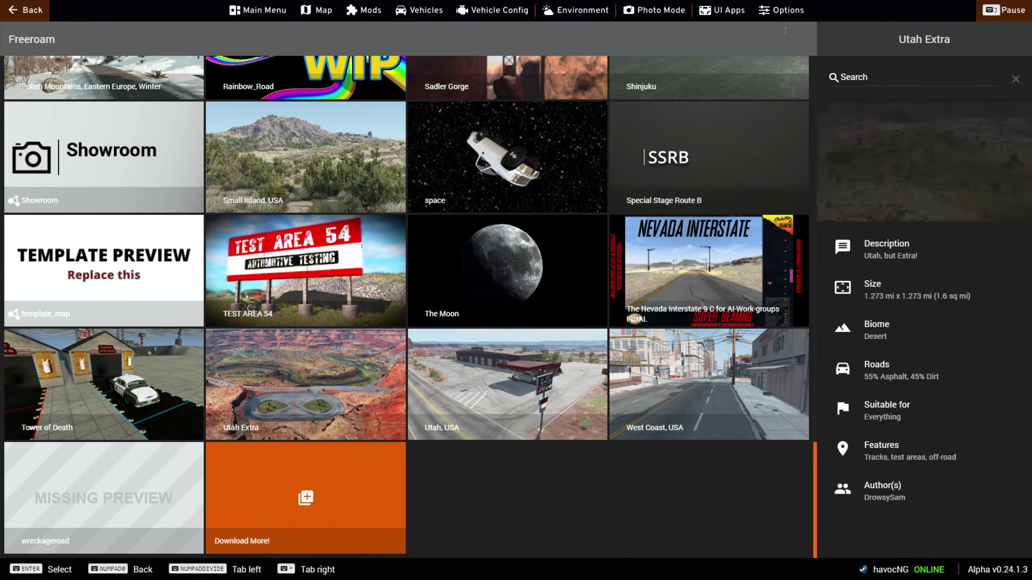
- Quit the game without saving the changes made to the level
click(275, 12)
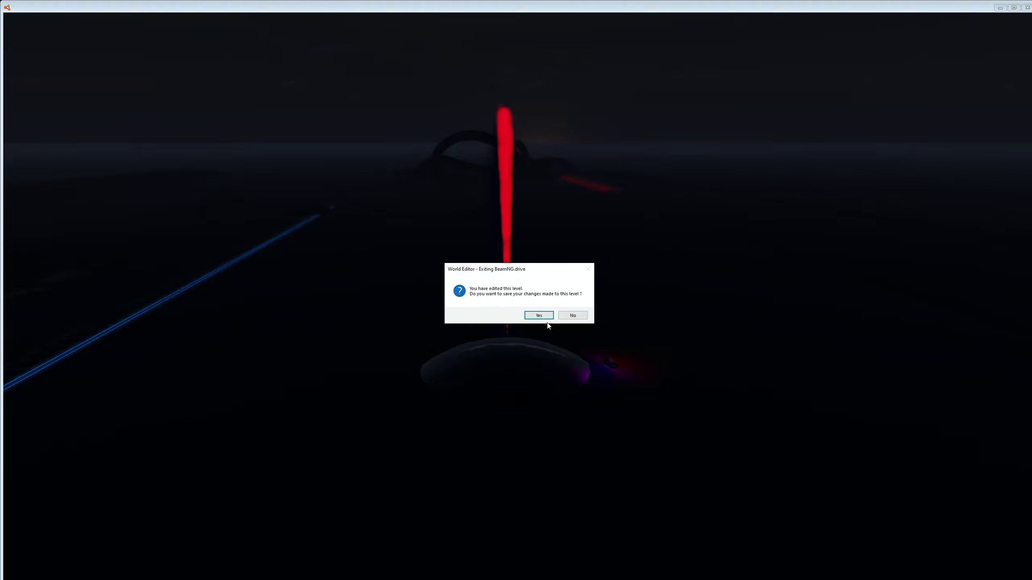
click(575, 317)
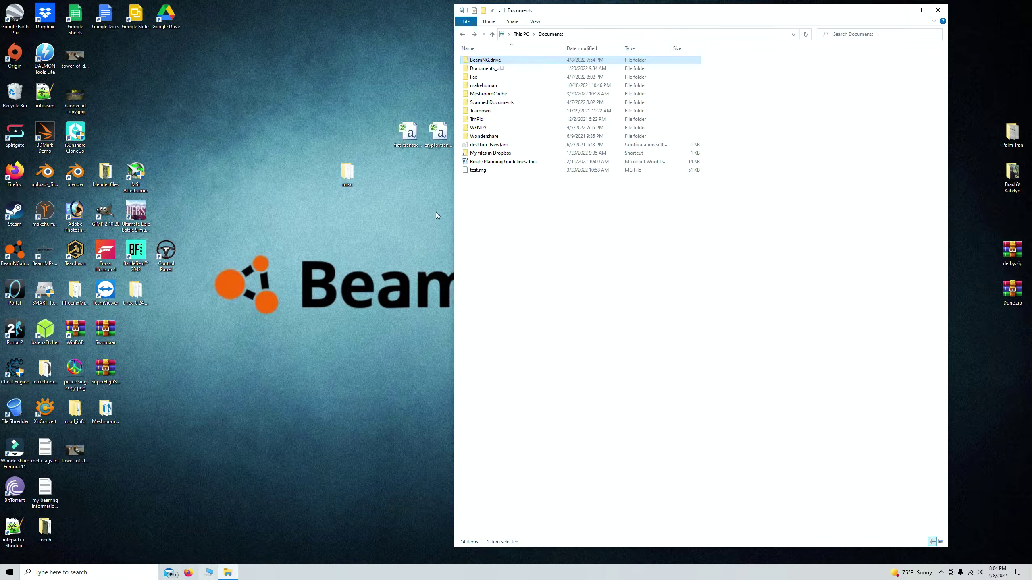
- In File Explorer, open gridmap_legacy.zip from the BeamNG.drive 0.24 mods folder and dismiss the WinRAR licence notice
double_click(486, 60)
double_click(480, 60)
double_click(482, 114)
scroll(529, 323, down, 10)
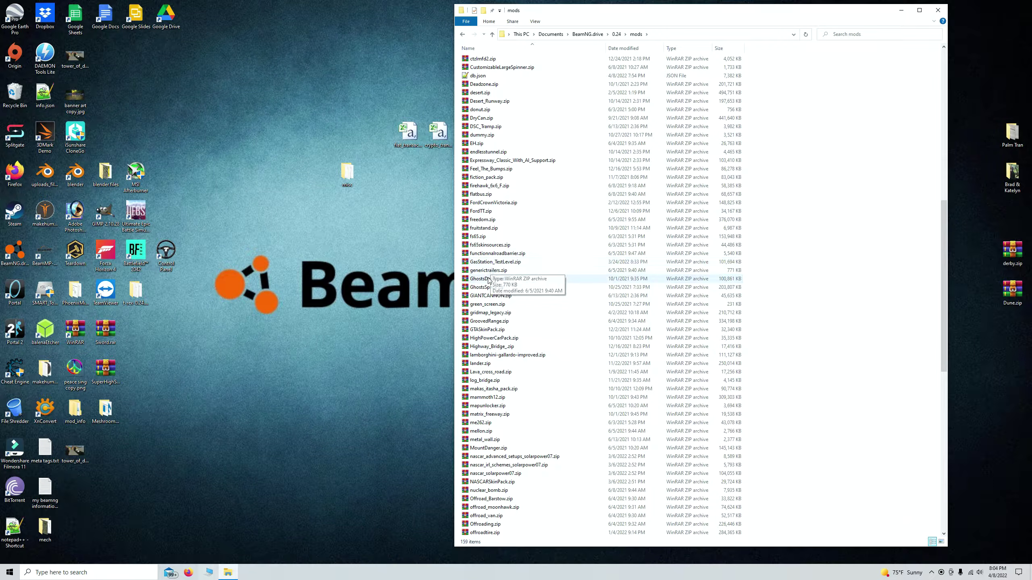
double_click(485, 314)
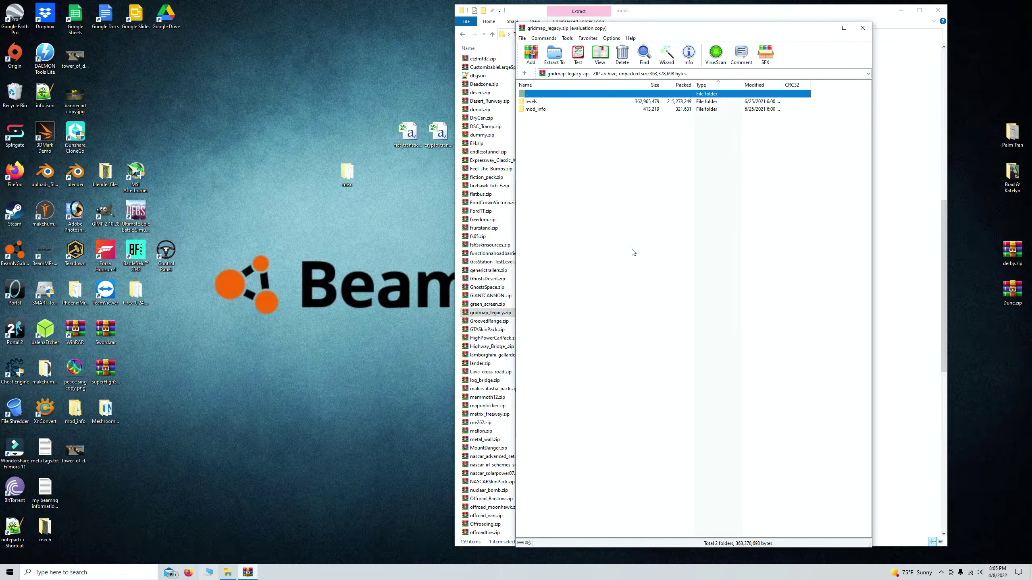
click(758, 257)
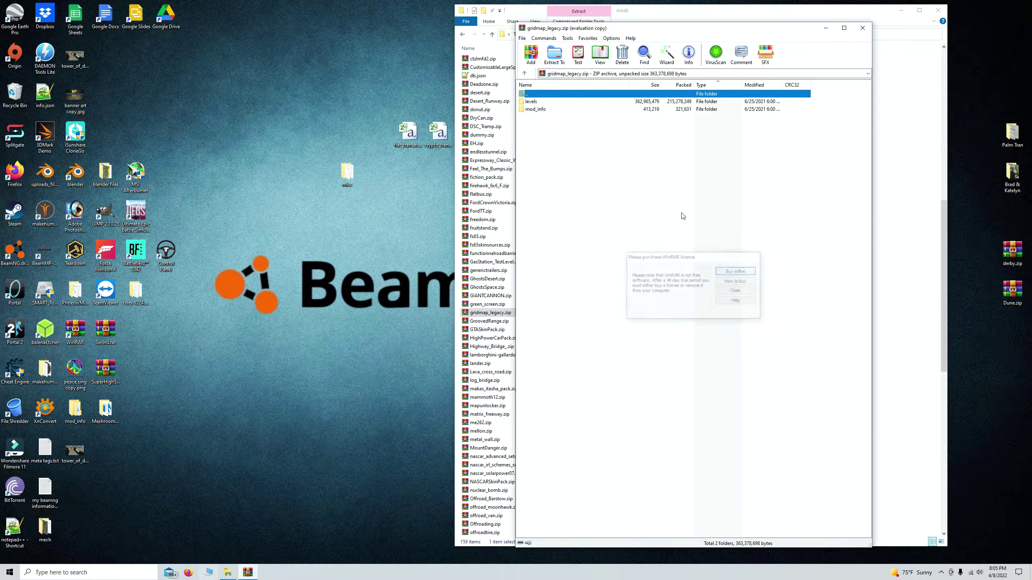
- Locate the misc folder under levels/GridMap_legacy/art/shapes inside the archive, and close the archive
double_click(540, 102)
double_click(539, 103)
double_click(539, 103)
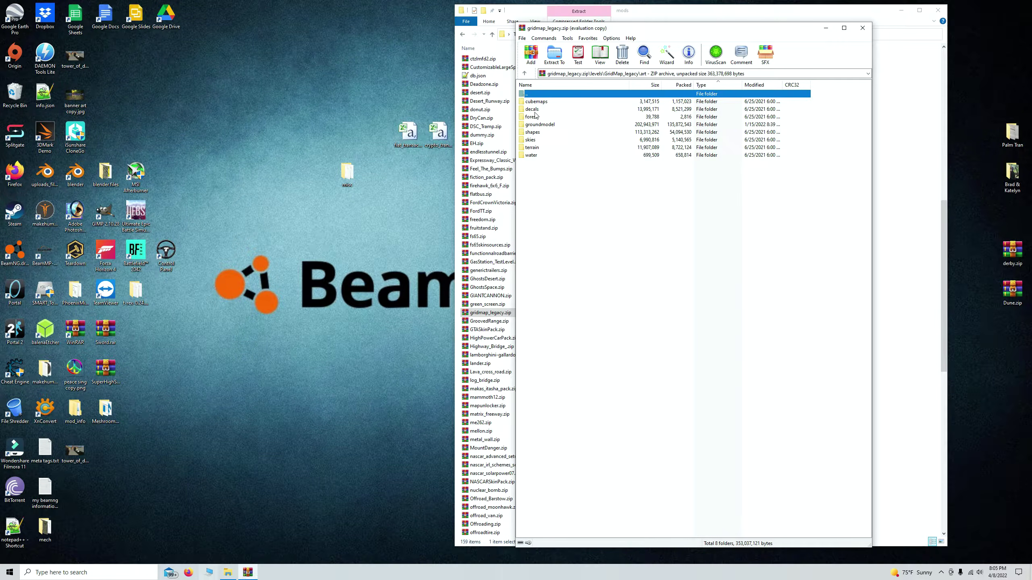
double_click(532, 131)
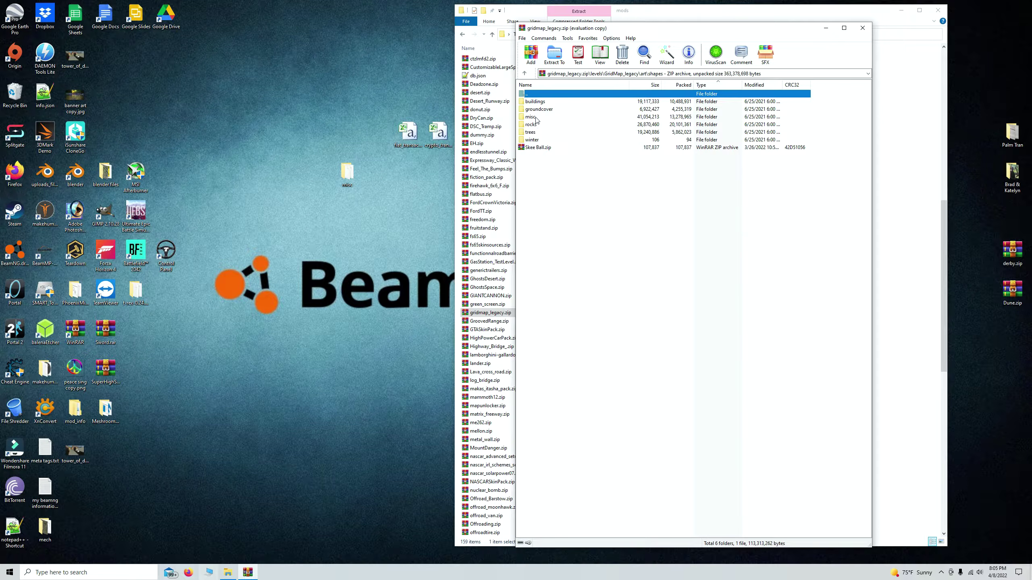
click(536, 118)
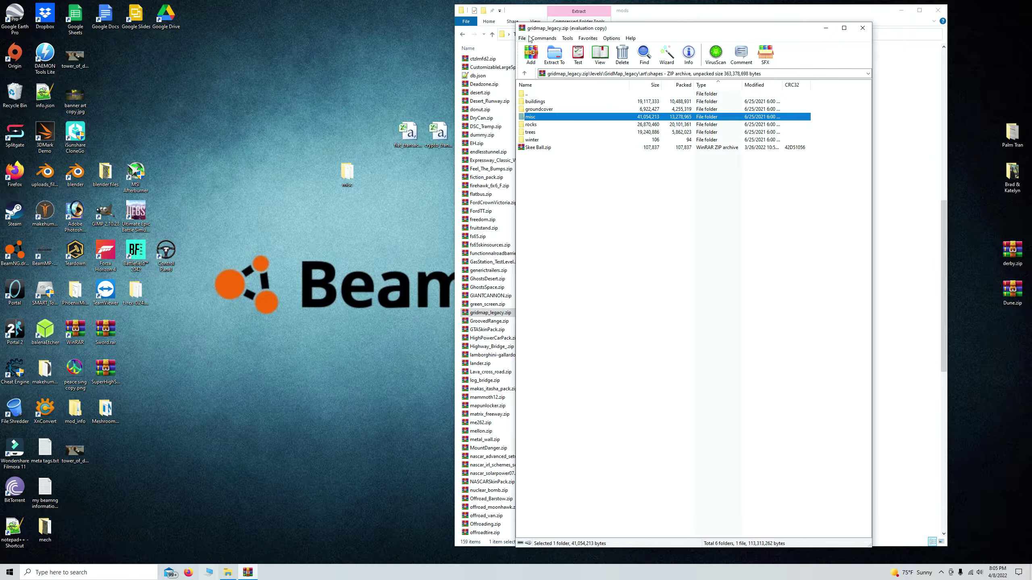
click(863, 27)
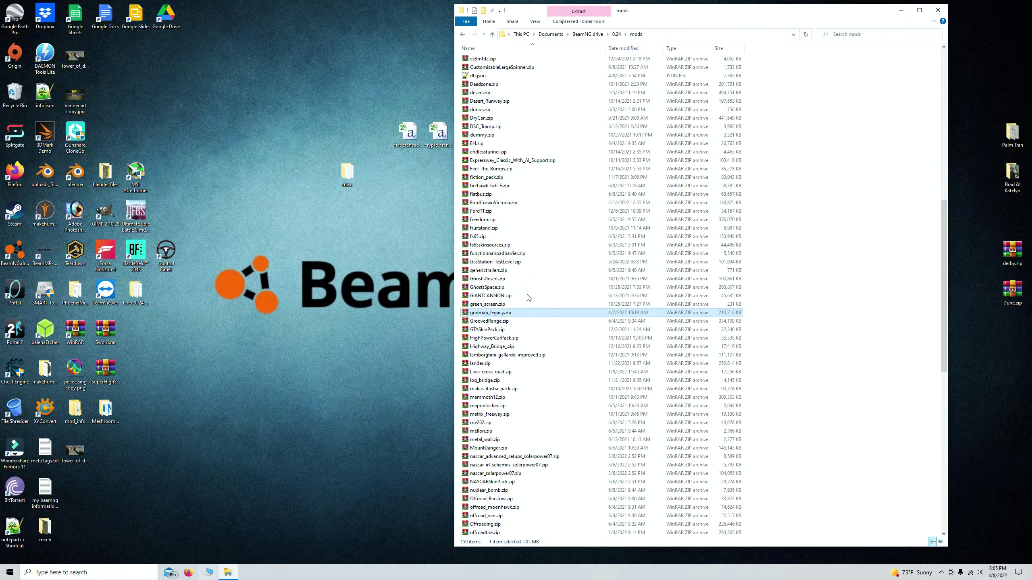
- Rename the misc folder on the desktop as misc2
scroll(522, 421, down, 17)
scroll(521, 421, down, 1)
click(341, 180)
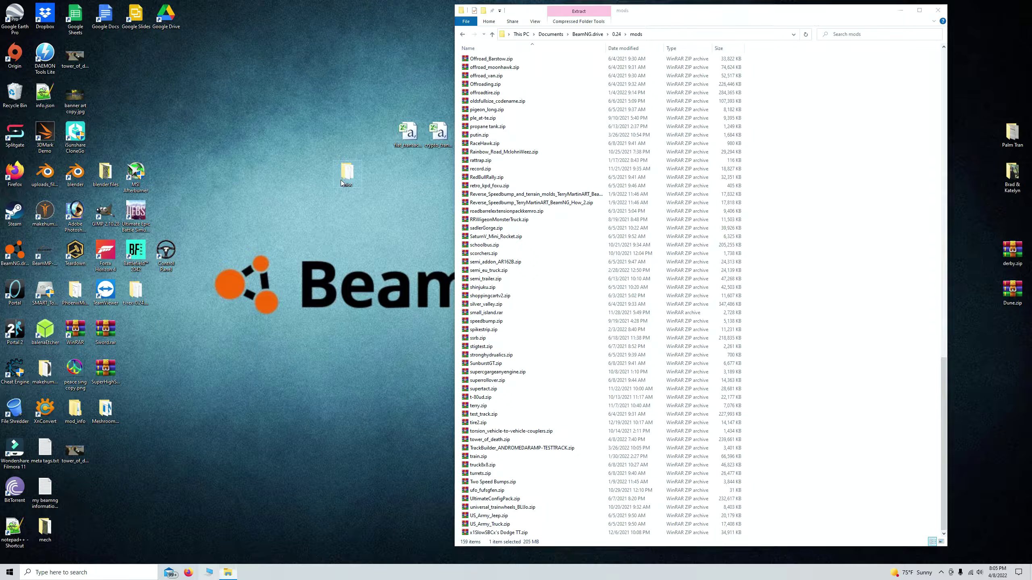
right_click(342, 181)
click(365, 411)
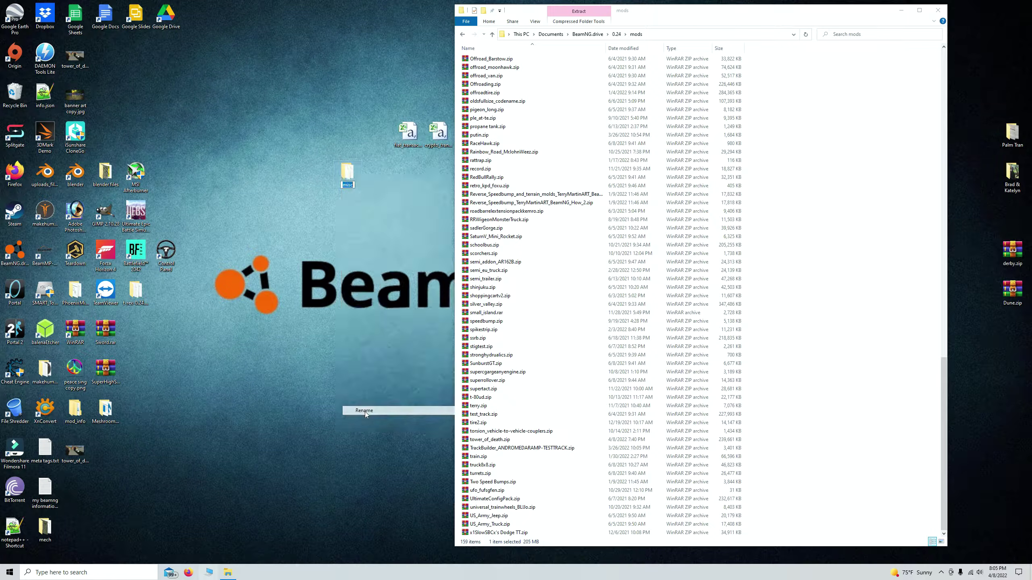
click(369, 278)
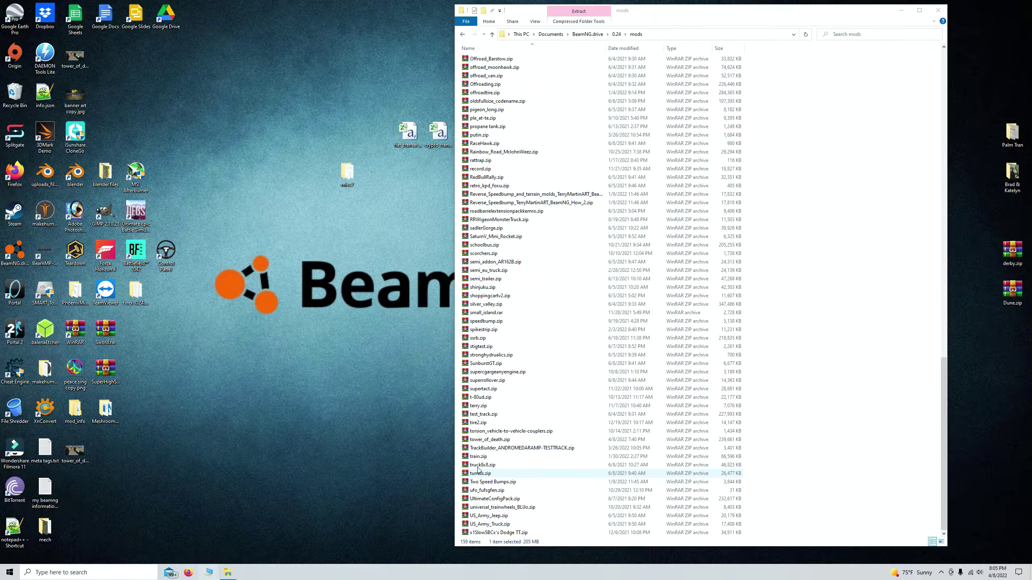
- Open tower_of_death.zip from the mods folder and go to levels/tower_of_death/art/shapes inside it
double_click(479, 441)
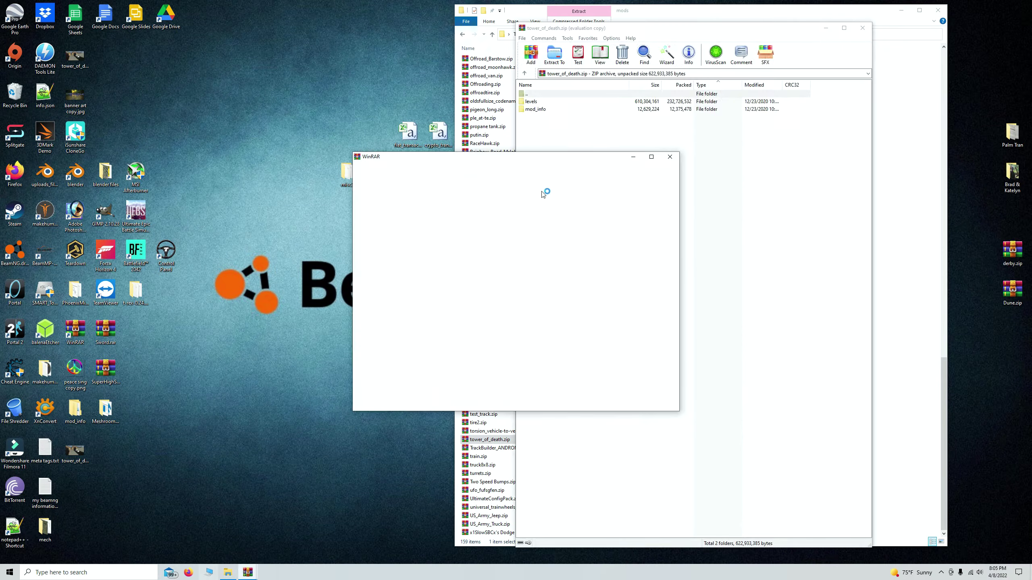
click(652, 153)
double_click(534, 104)
double_click(537, 103)
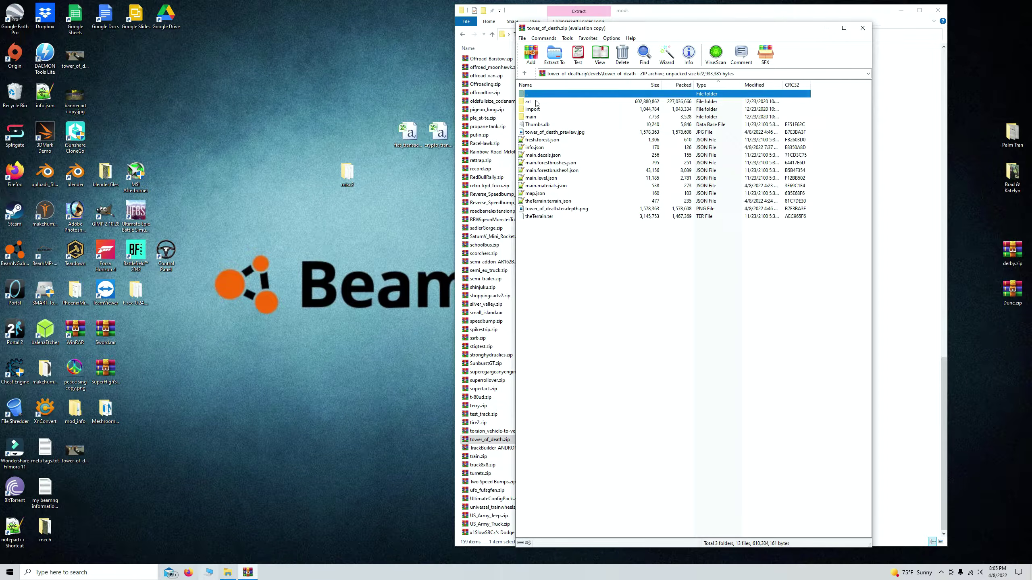
double_click(536, 102)
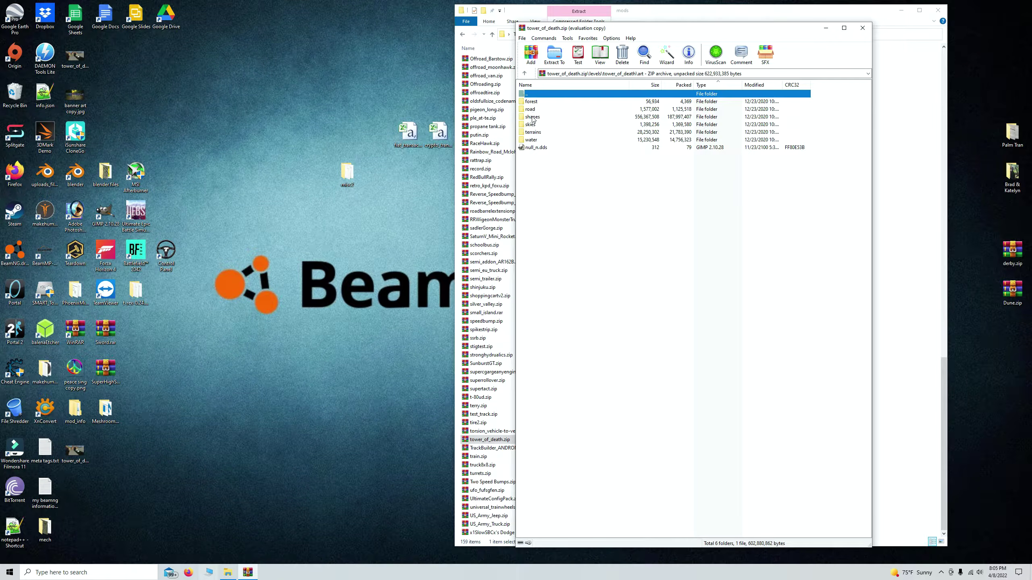
double_click(533, 117)
click(533, 117)
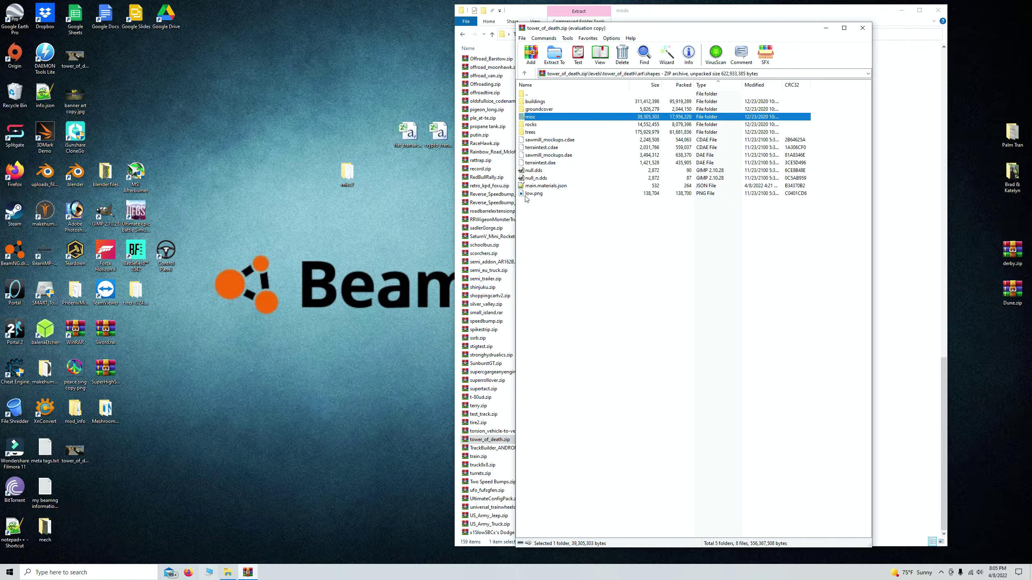
- Add the desktop misc2 folder to the shapes folder of the tower_of_death.zip archive
click(353, 161)
drag(346, 183, 587, 324)
click(700, 362)
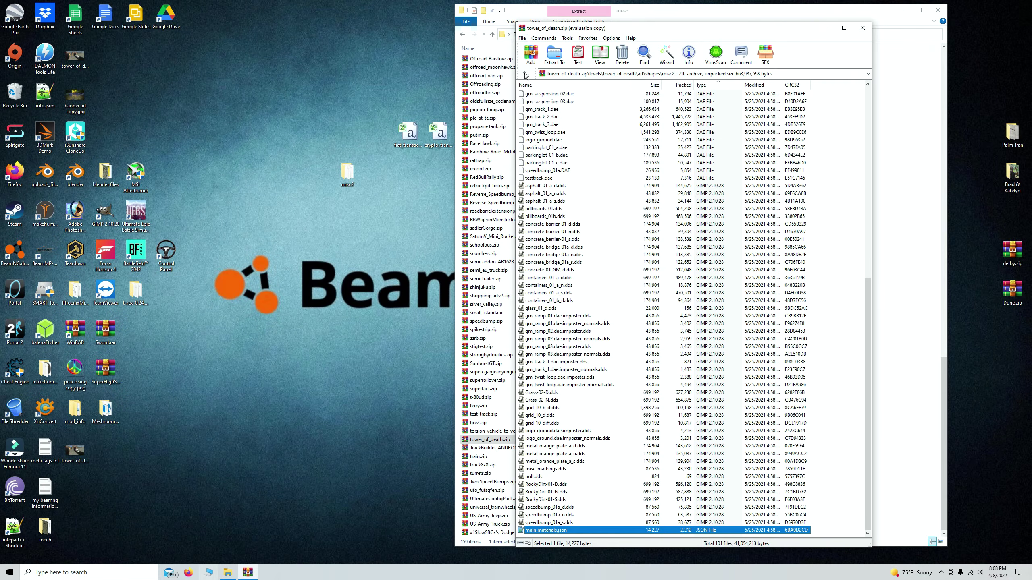
- Open main.materials.json from the archive's misc2 folder in Notepad++
click(524, 73)
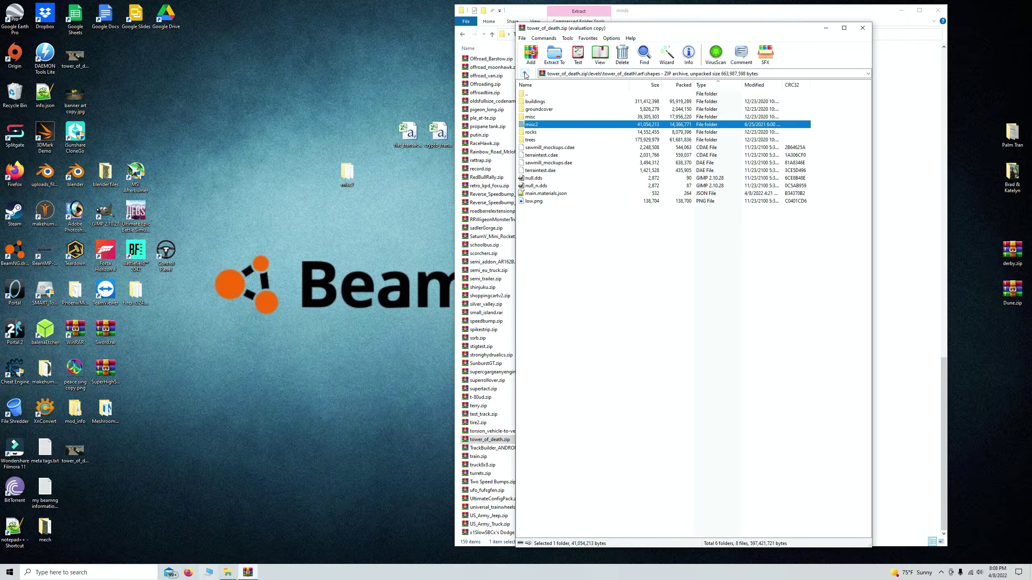
double_click(535, 128)
scroll(587, 334, down, 10)
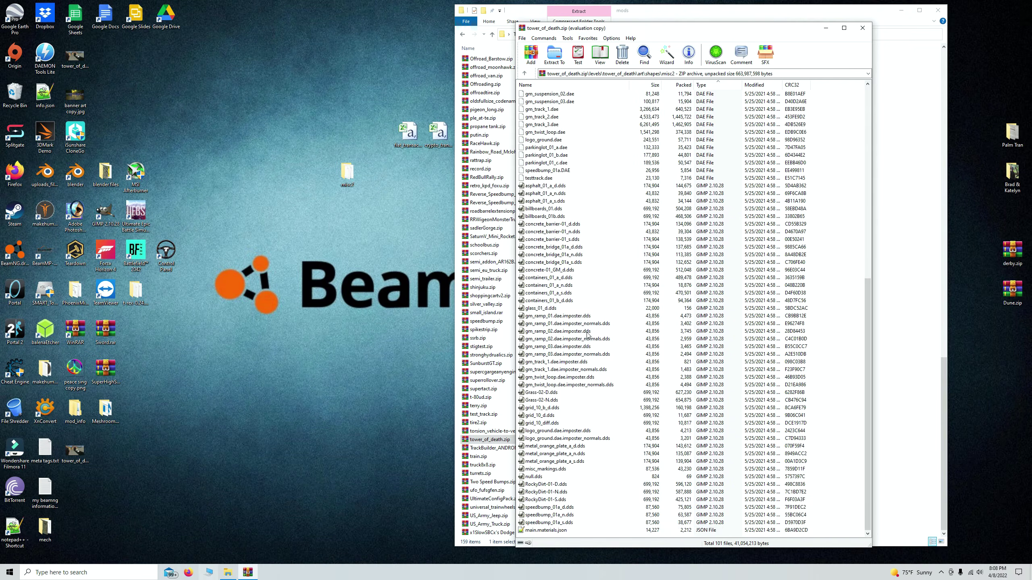
double_click(545, 530)
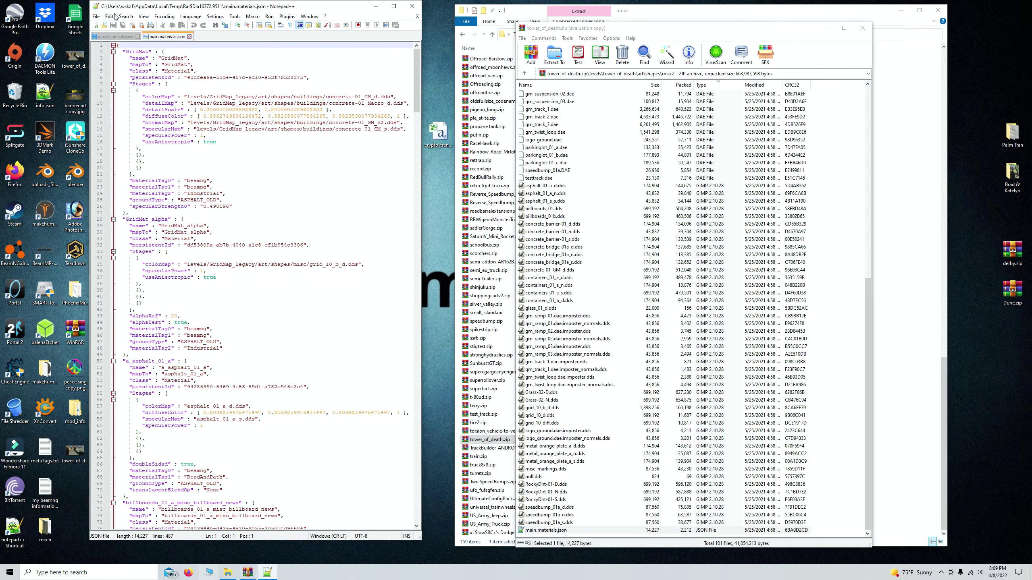
- Close all documents and Notepad++, and reopen only main.materials.json from the misc2 folder
click(138, 37)
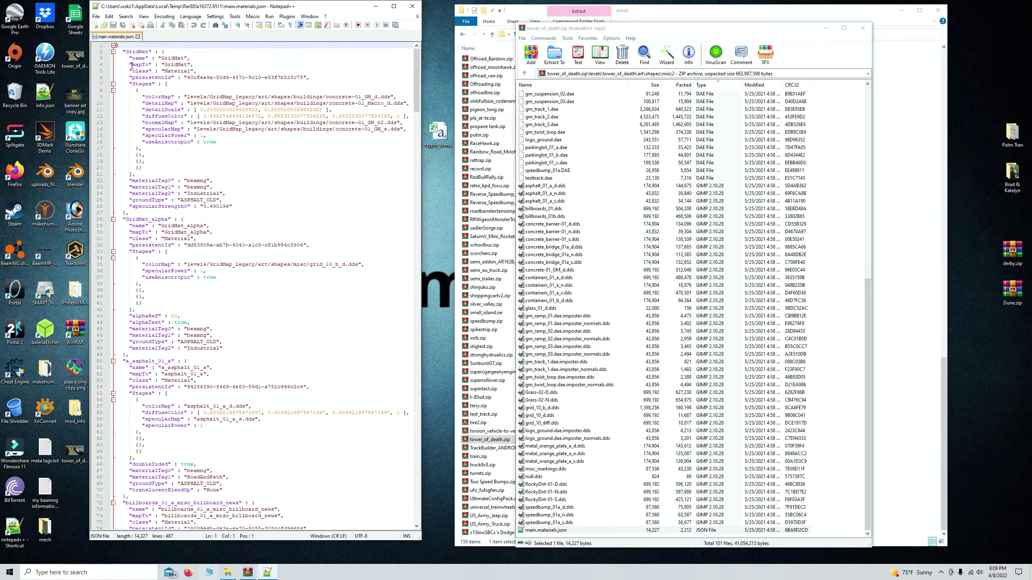
click(138, 37)
click(412, 7)
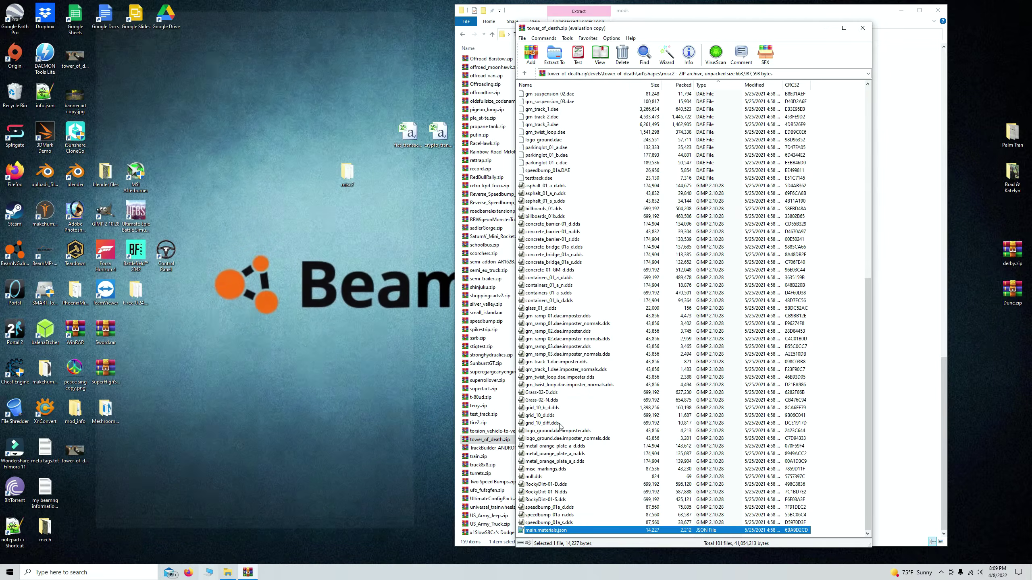
double_click(552, 532)
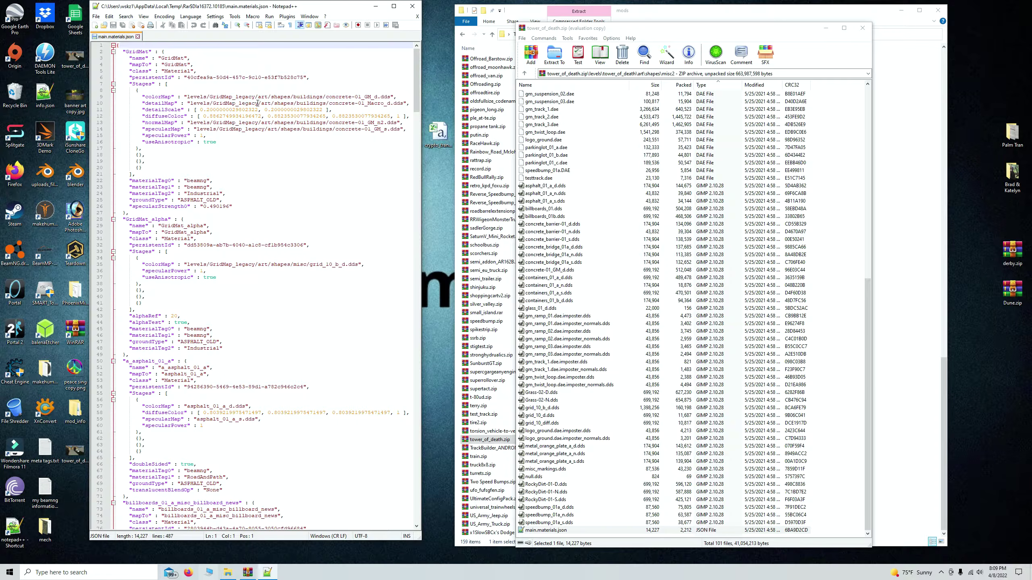
- Replace every occurrence of GridMap_legacy with tower_of_death throughout main.materials.json
drag(257, 104, 214, 101)
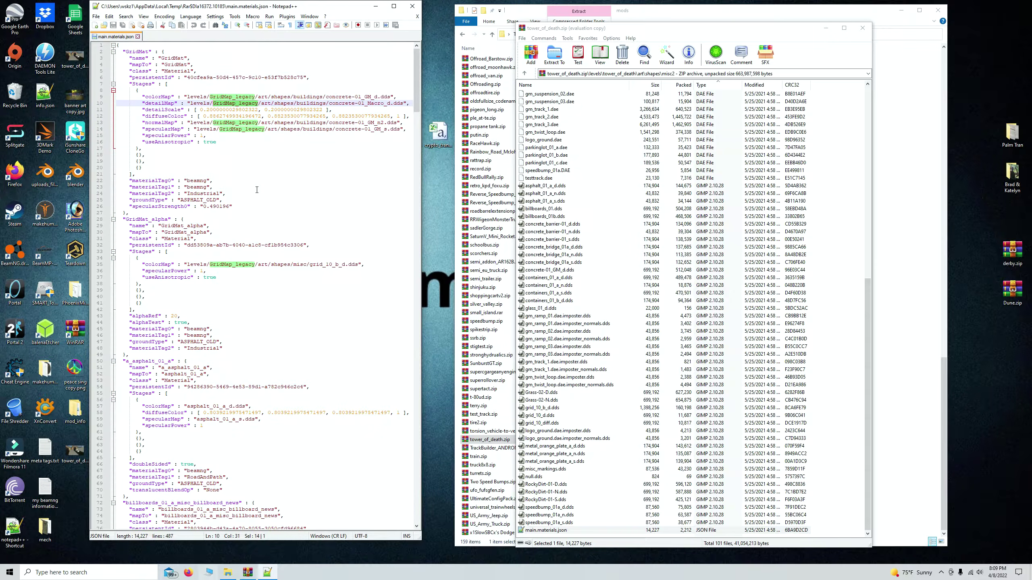
key(ctrl+h)
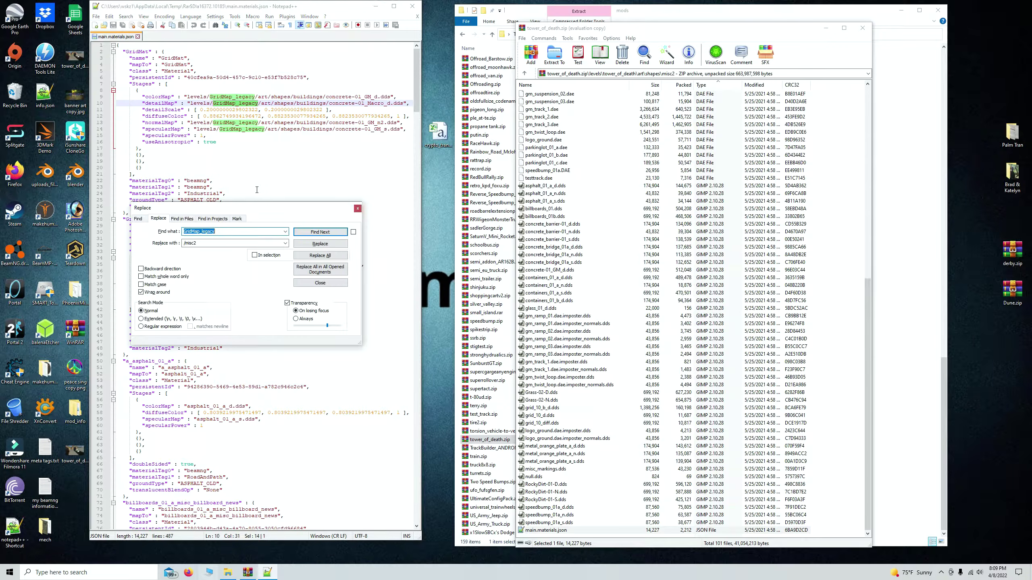
click(207, 243)
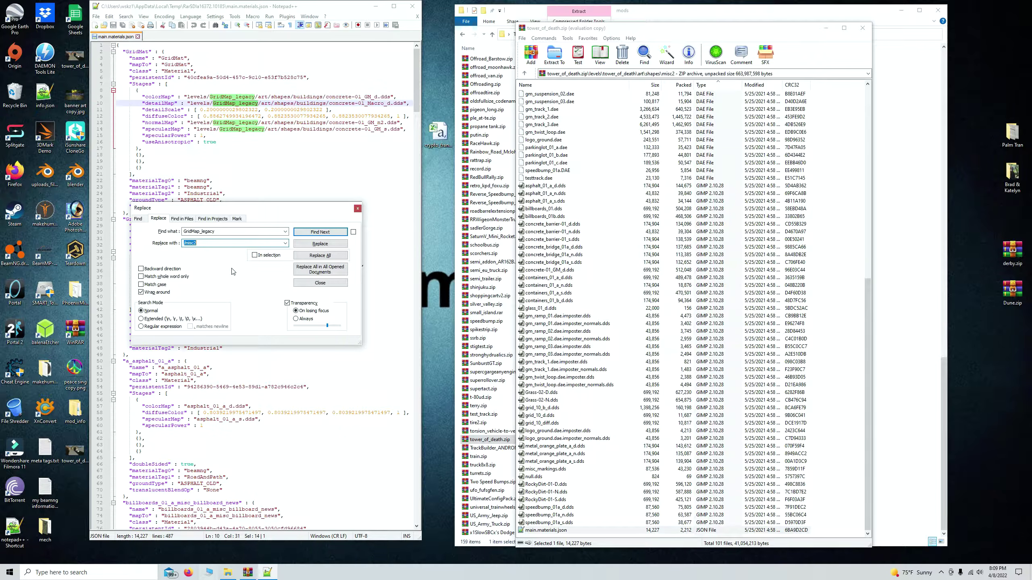
text(tower_of_death)
click(326, 256)
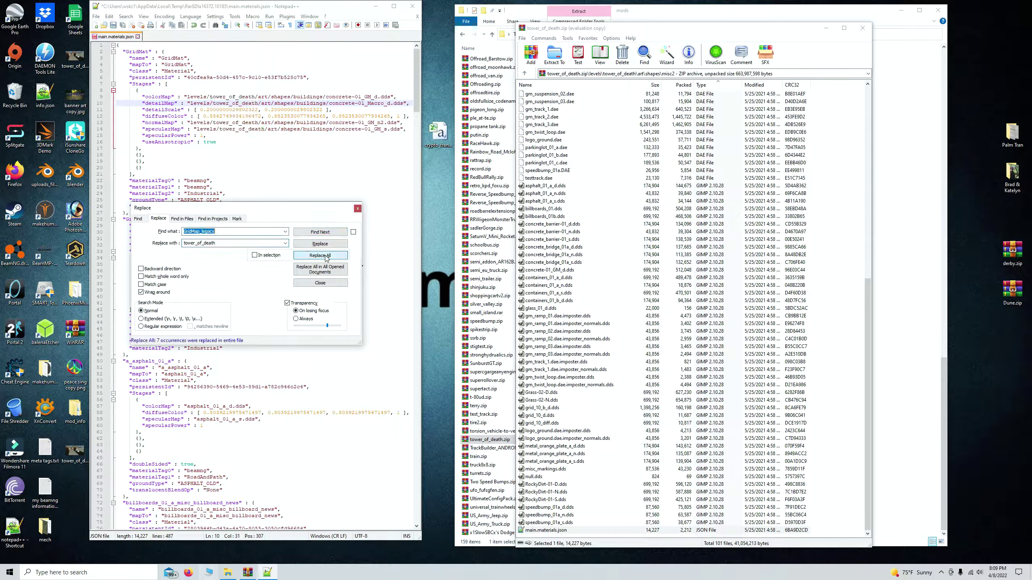
click(358, 208)
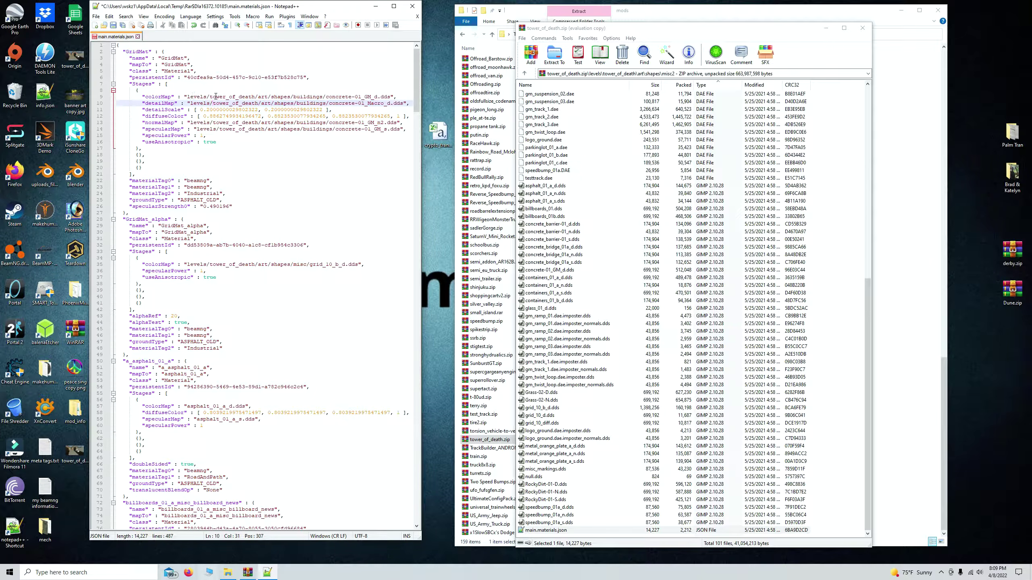
drag(188, 96, 254, 97)
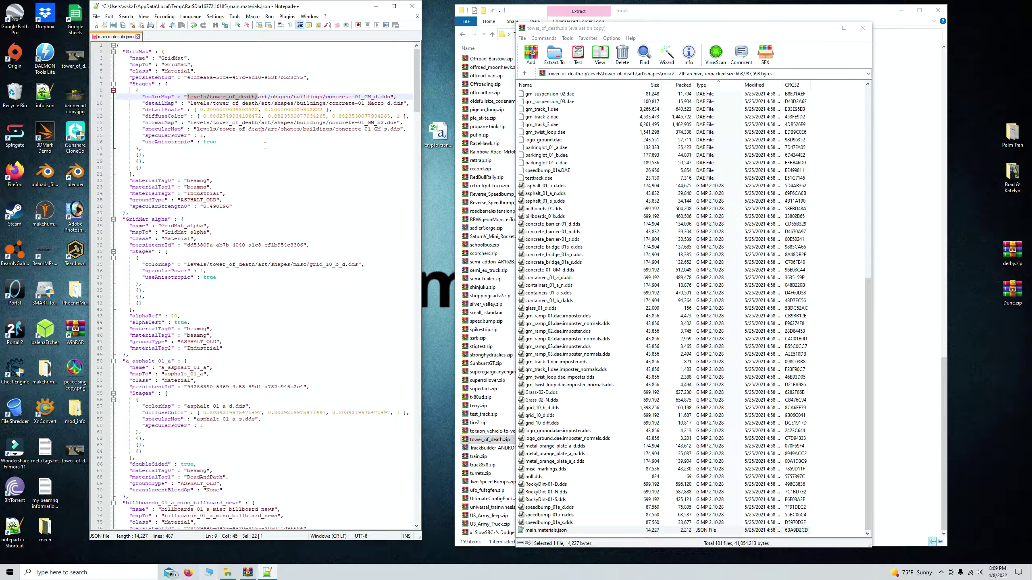
click(280, 206)
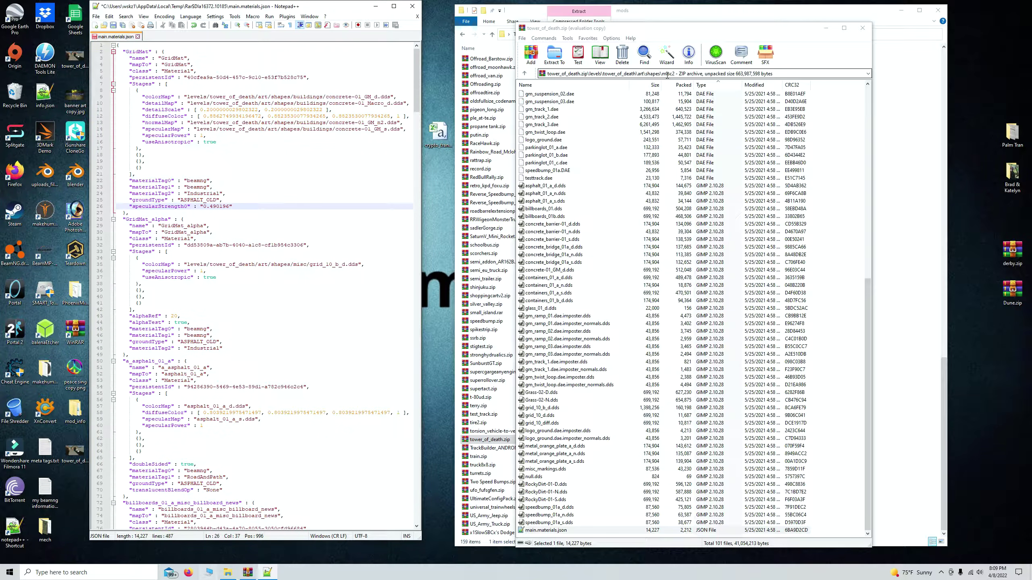
click(293, 97)
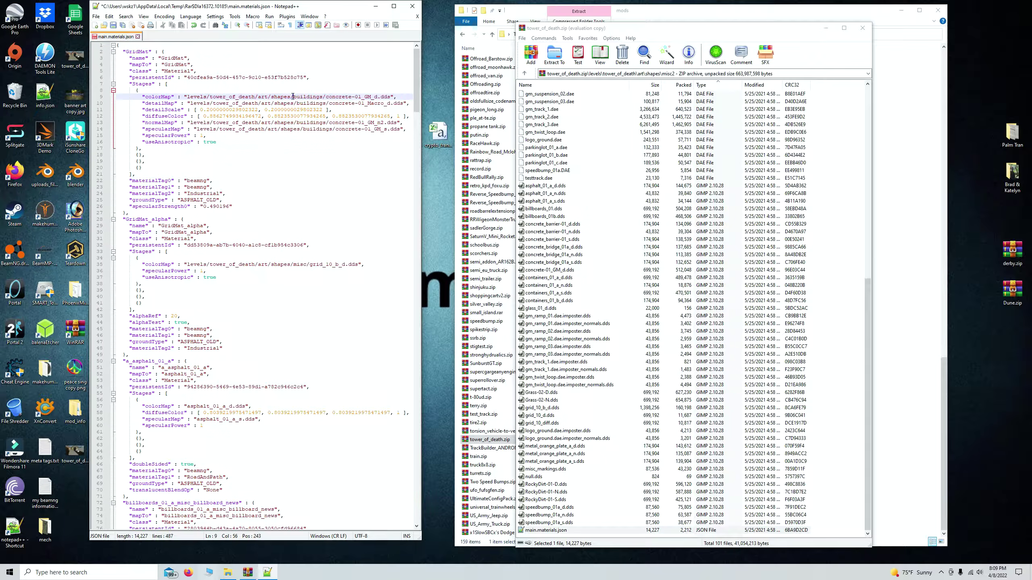
drag(293, 97, 279, 100)
text(H)
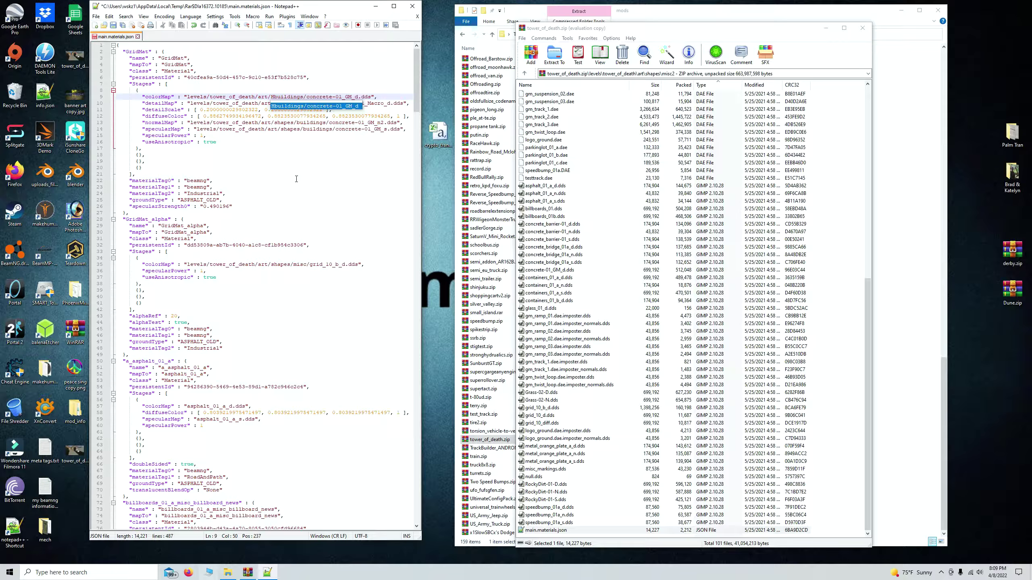
drag(296, 187, 296, 179)
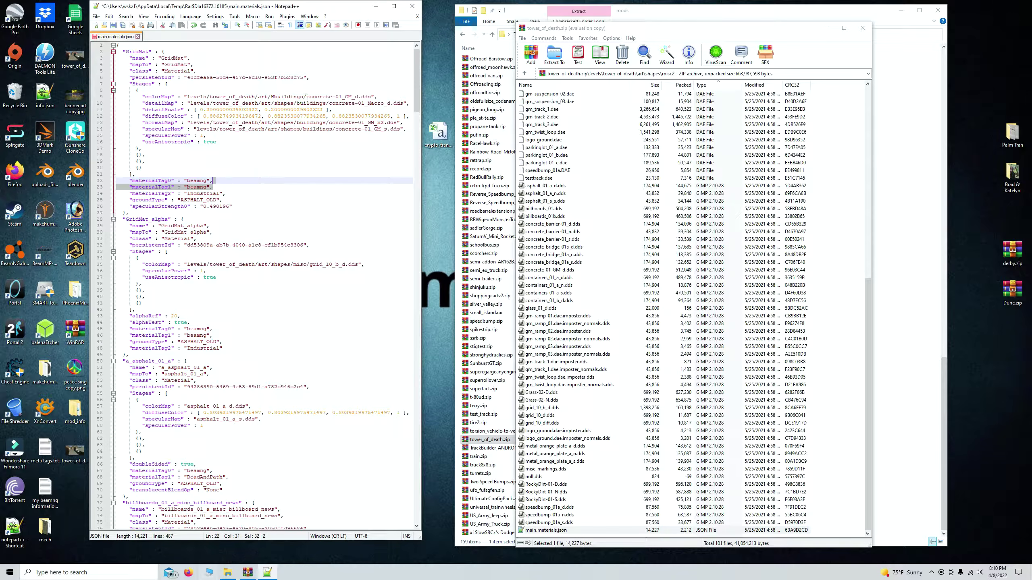
key(ctrl+z)
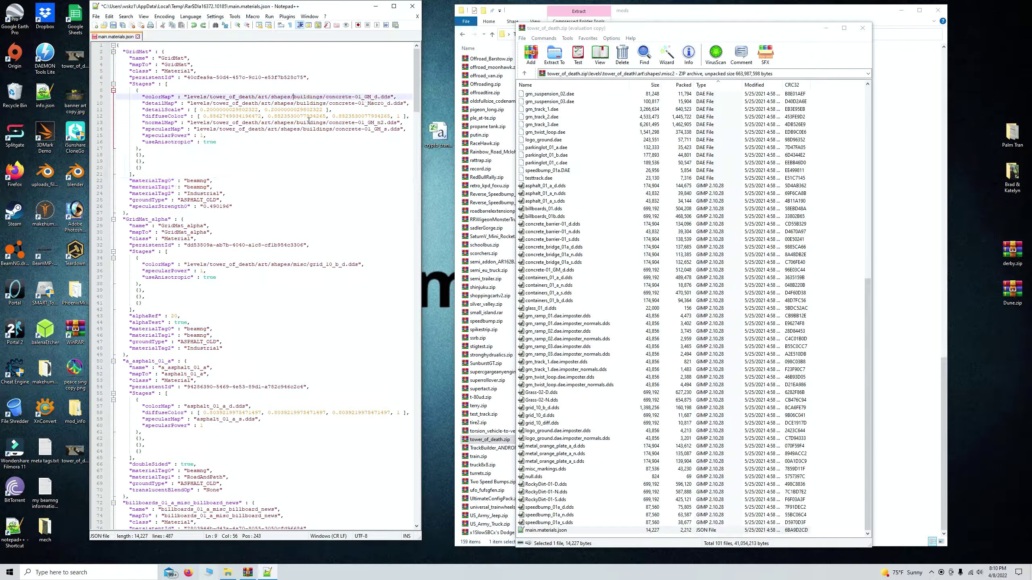
- Replace every occurrence of "shapes/" with "shapes/misc2/" throughout main.materials.json
drag(292, 98, 276, 95)
key(ctrl+h)
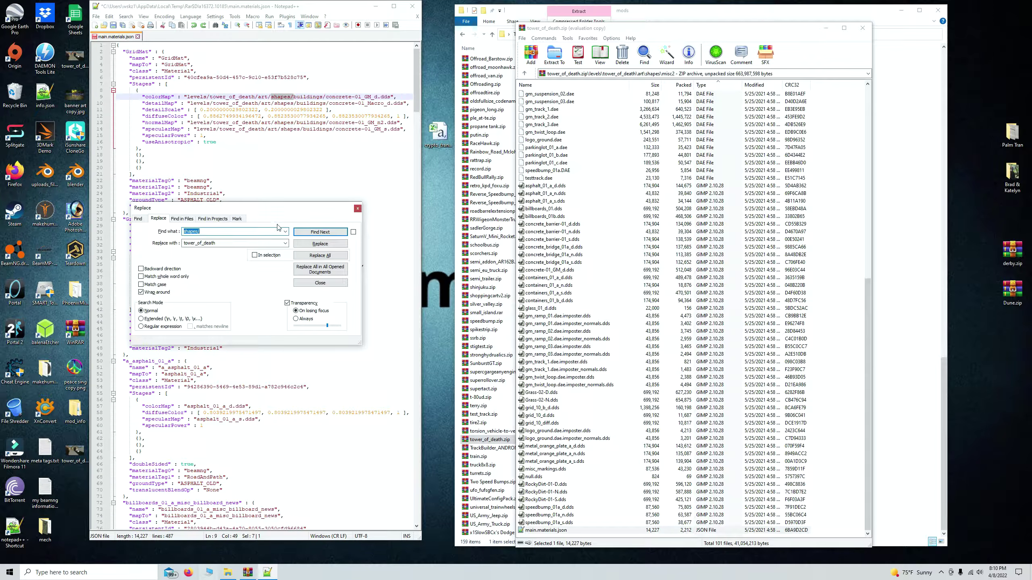
double_click(219, 245)
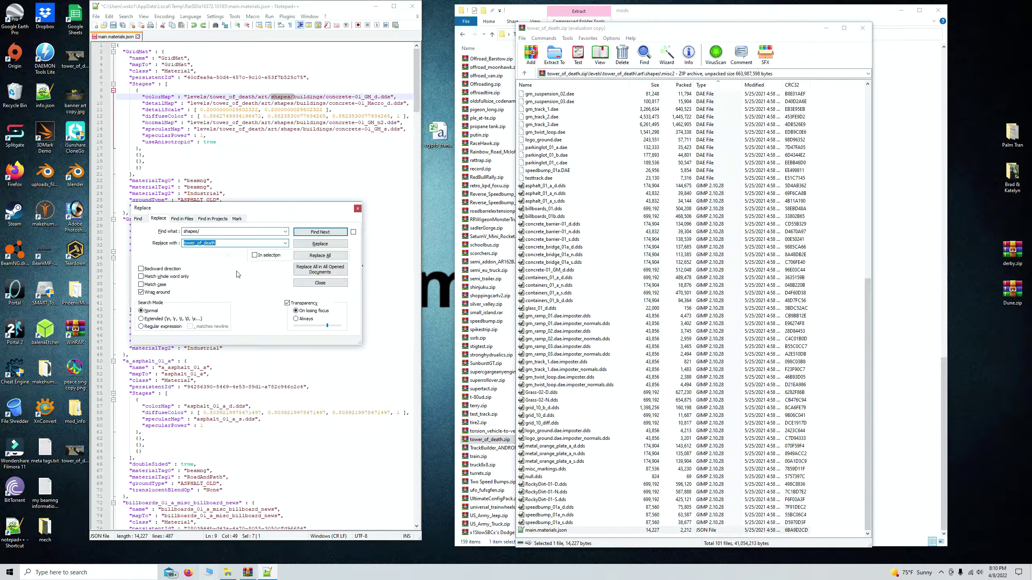
key(BackSpace)
key(Tab)
click(320, 255)
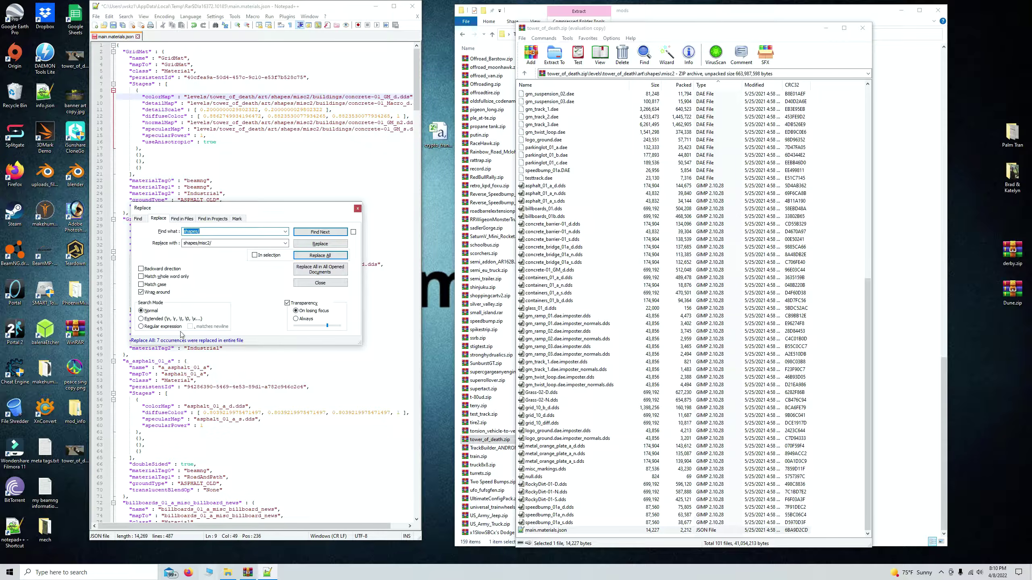
click(357, 209)
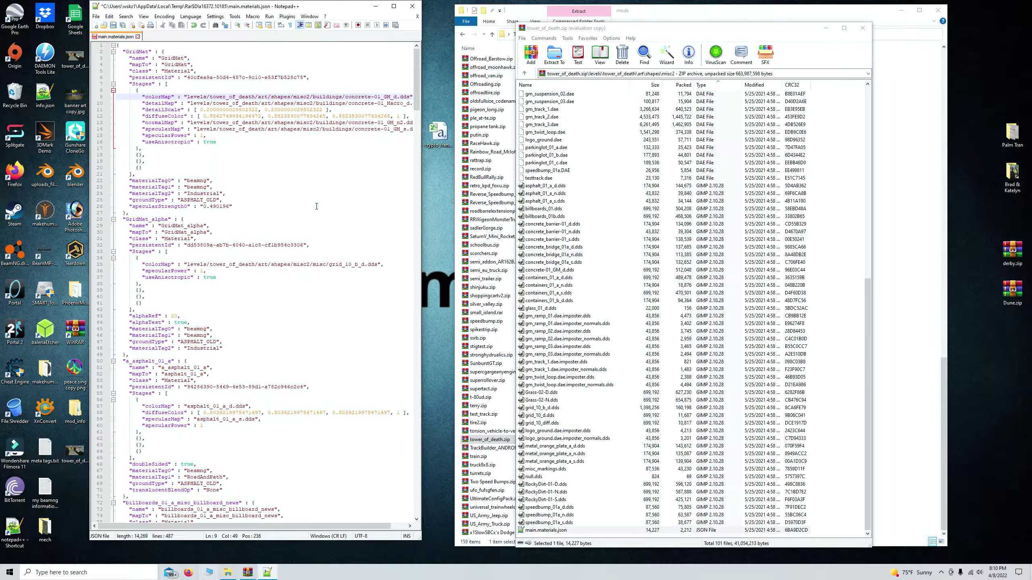
- Save and close main.materials.json, and update the modified file in the tower_of_death.zip archive
click(97, 18)
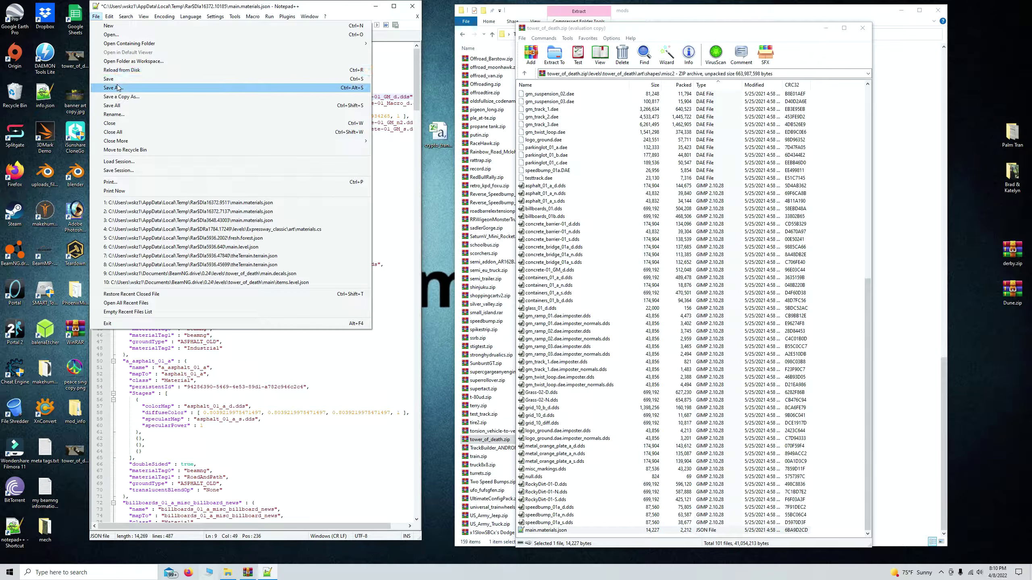
click(122, 82)
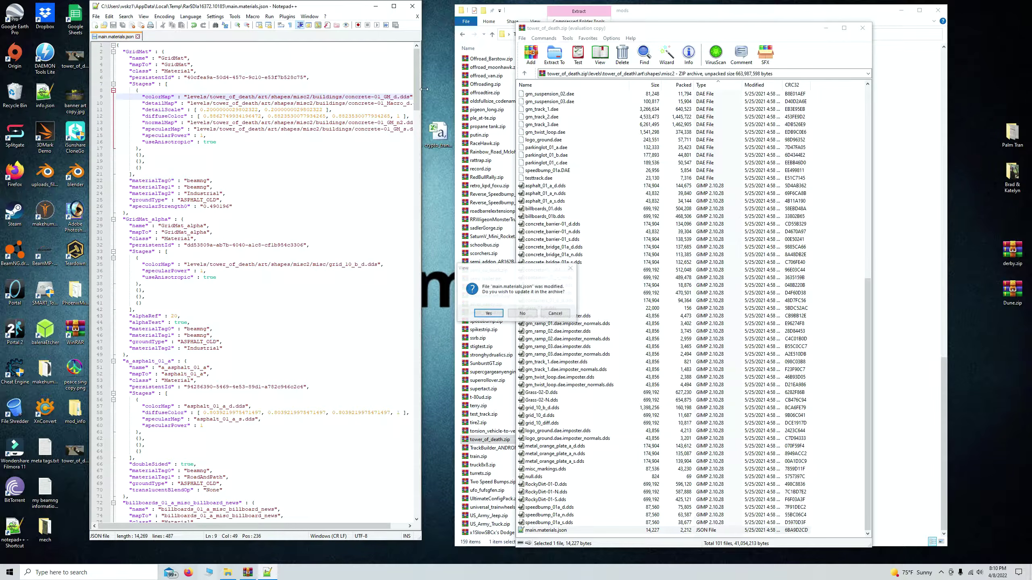
click(412, 6)
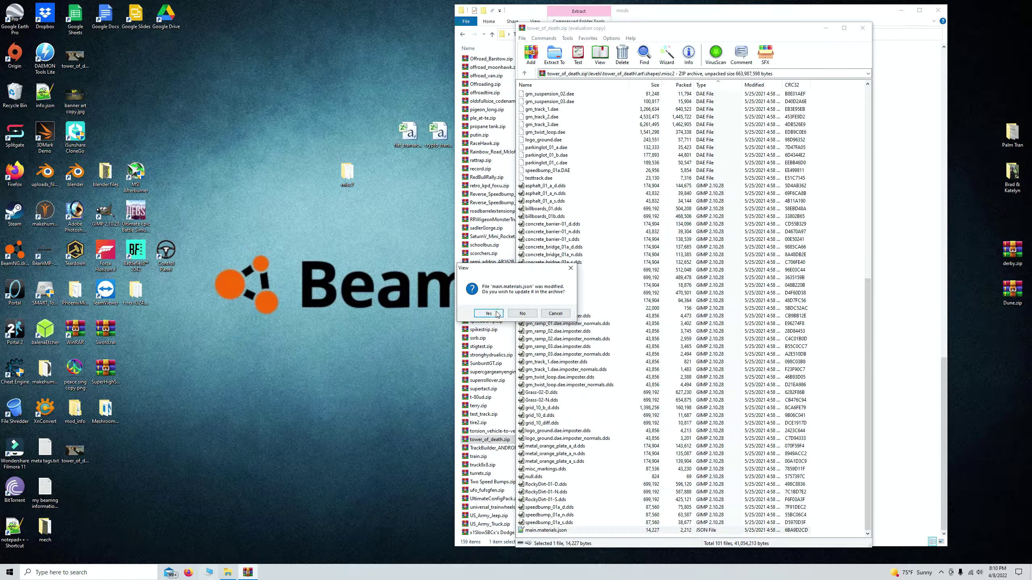
click(488, 312)
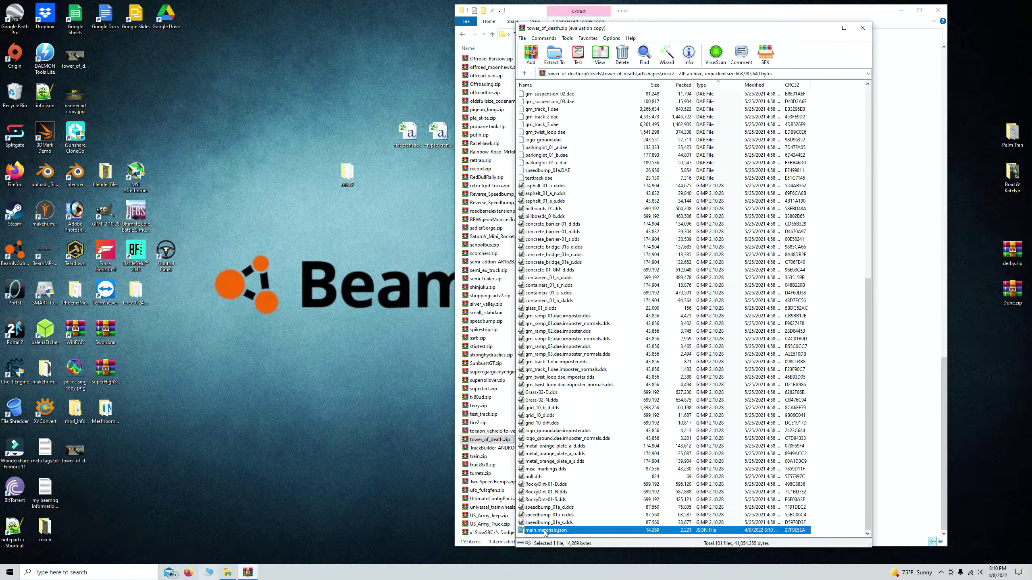
- Reopen main.materials.json from the archive to check its paths, and close the editor, the archive and the mods folder
double_click(545, 531)
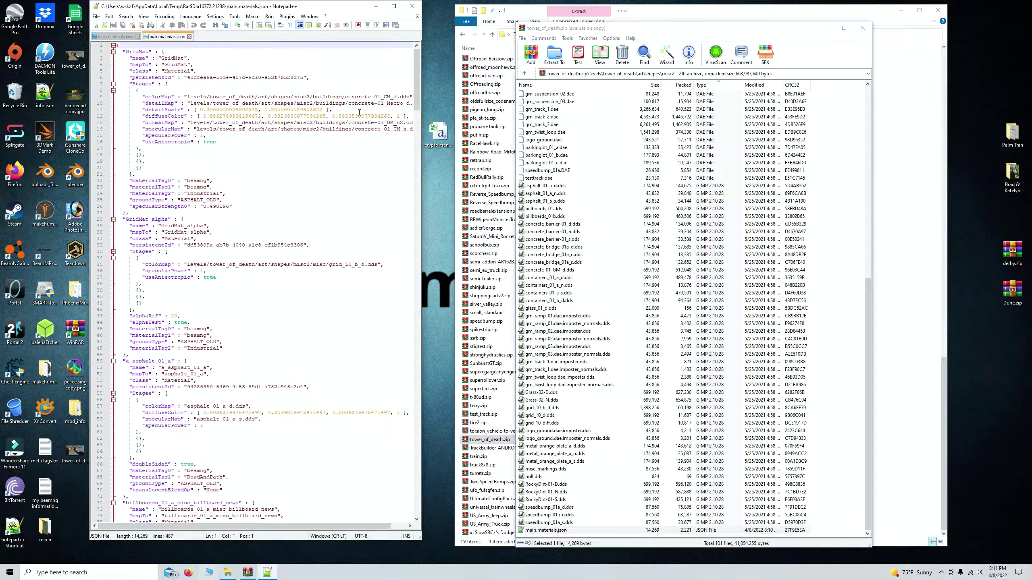
click(411, 7)
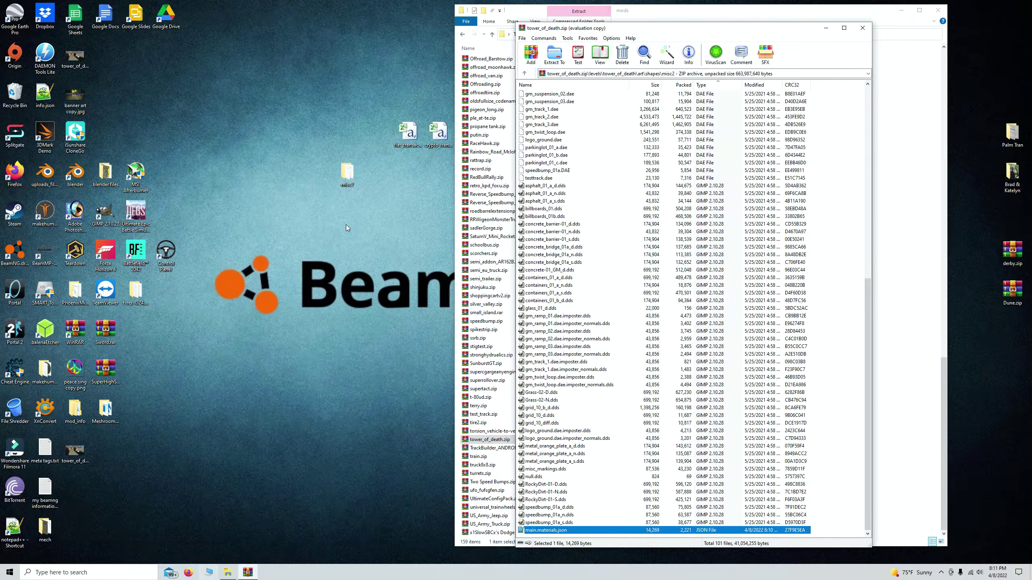
click(862, 27)
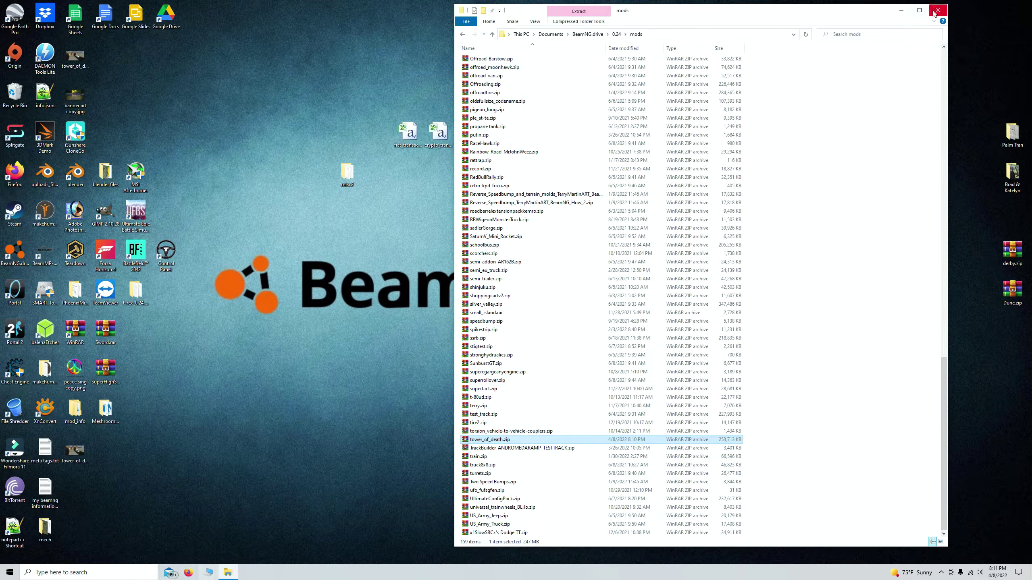
click(938, 11)
- Launch BeamNG.drive and open the Asset Browser in the World Editor on the tower_of_death level
double_click(14, 252)
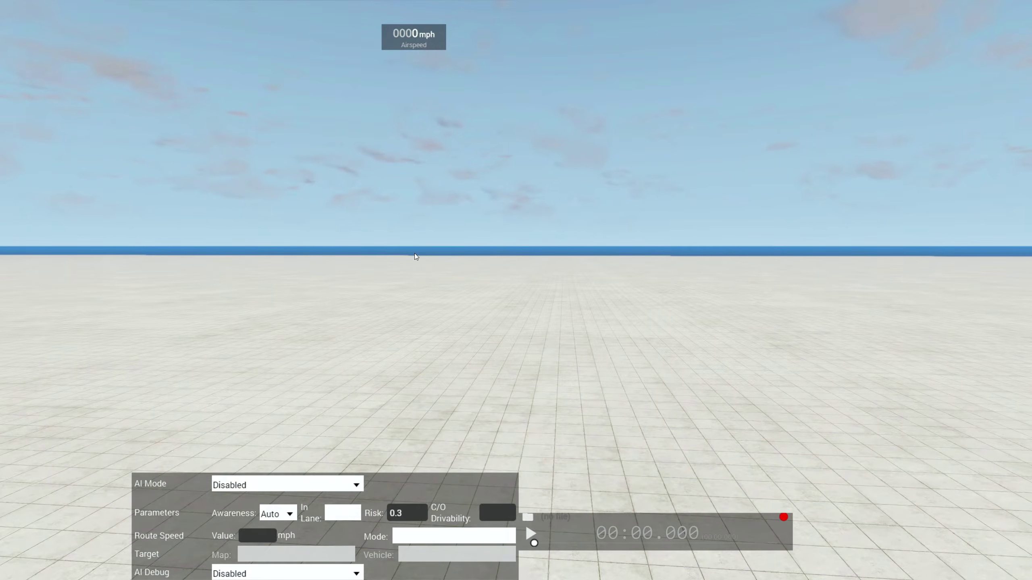
key(F11)
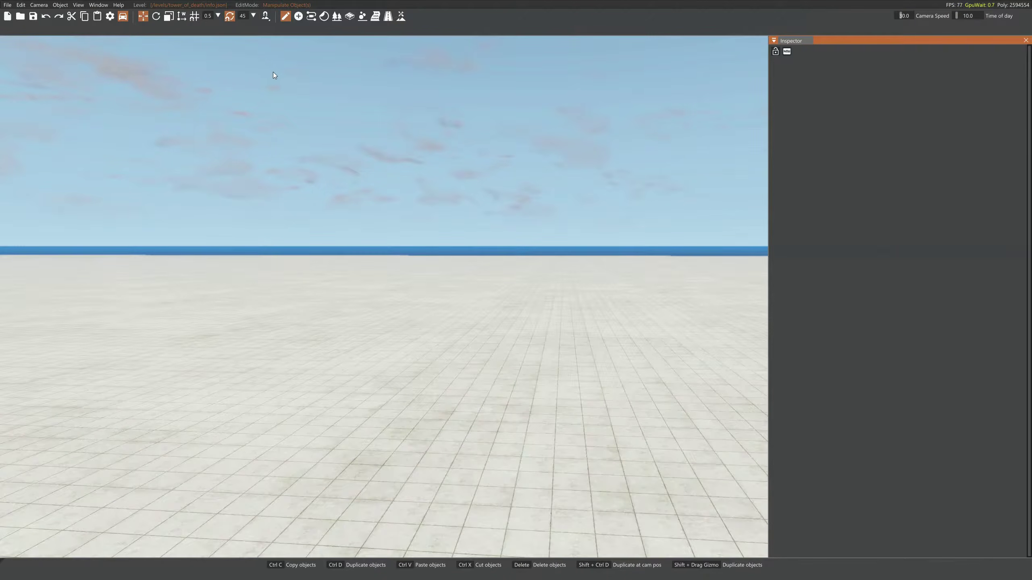
click(98, 5)
click(105, 28)
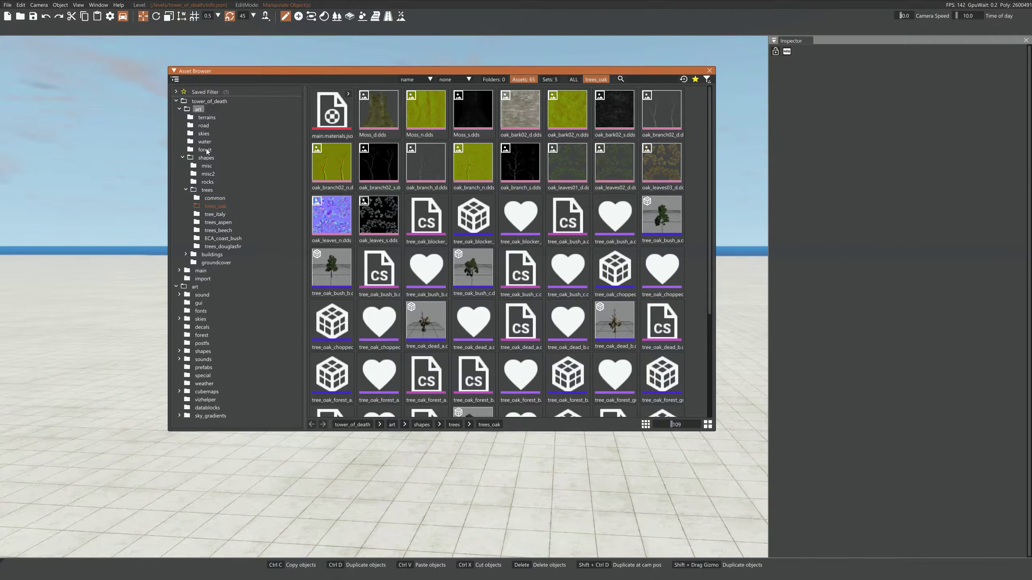
- Browse the assets in the level's art/shapes/misc folder and orbit the mesh preview of garbage_plasticbag.dae
click(207, 166)
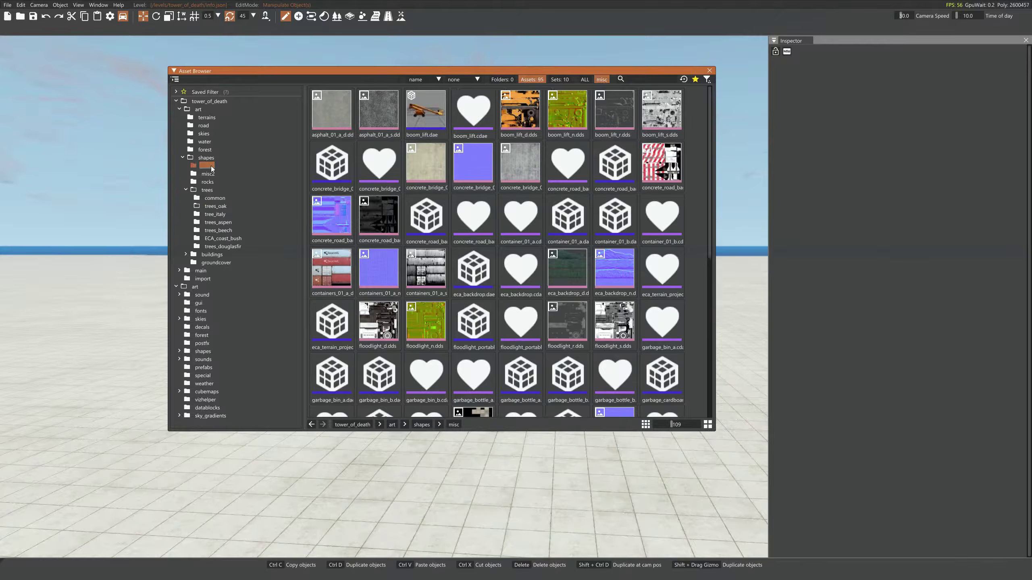
scroll(445, 210, down, 1)
scroll(444, 210, up, 1)
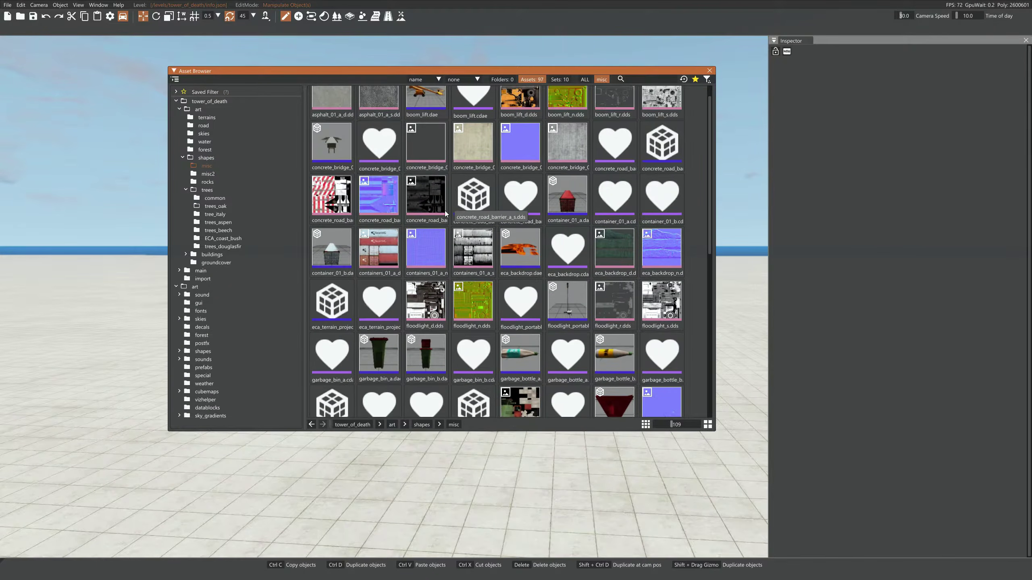
scroll(445, 211, down, 3)
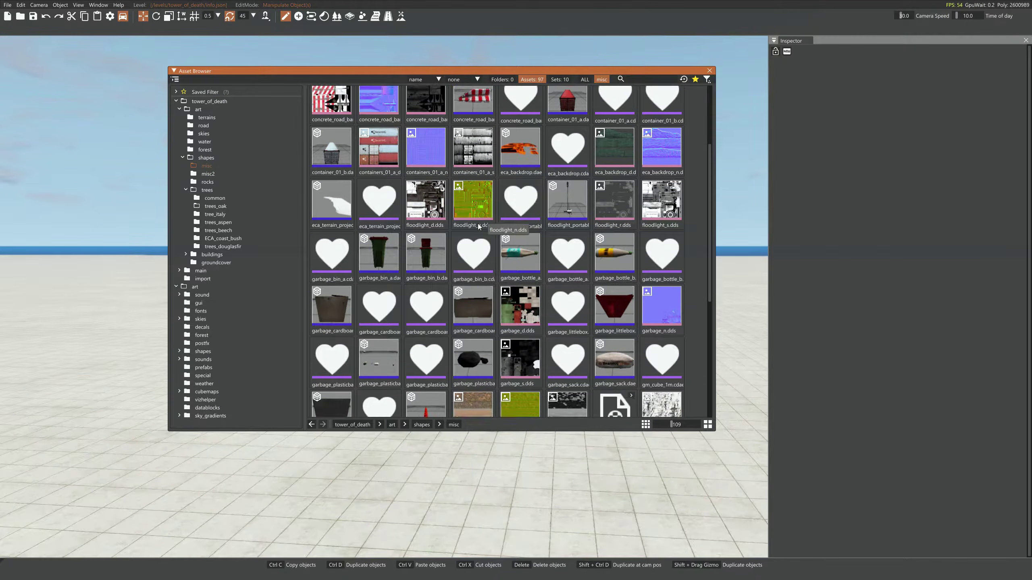
click(371, 299)
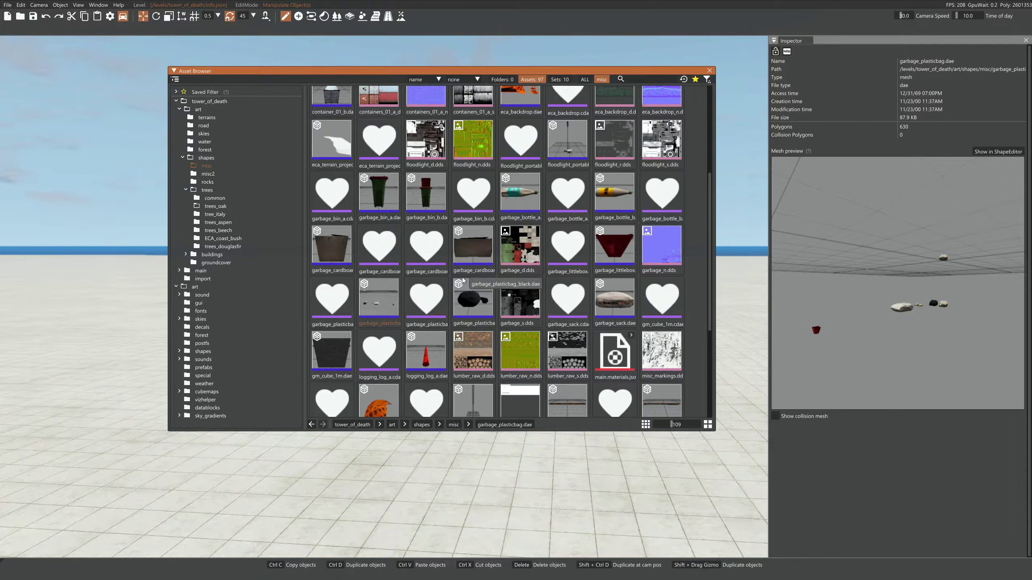
drag(867, 279, 893, 340)
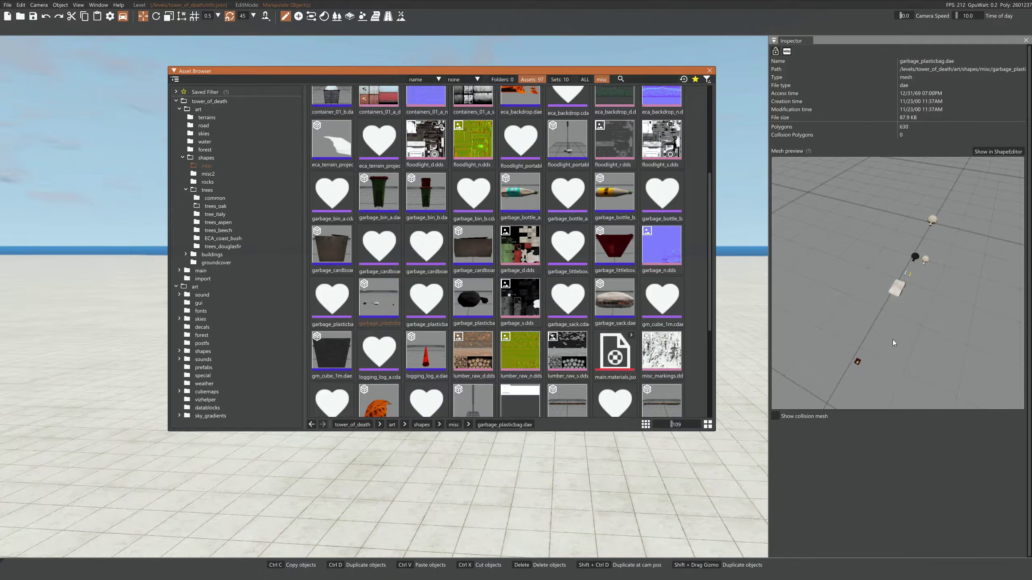
- Browse the assets in the level's art/shapes/misc2 folder to check the added GridMap meshes and textures
click(207, 174)
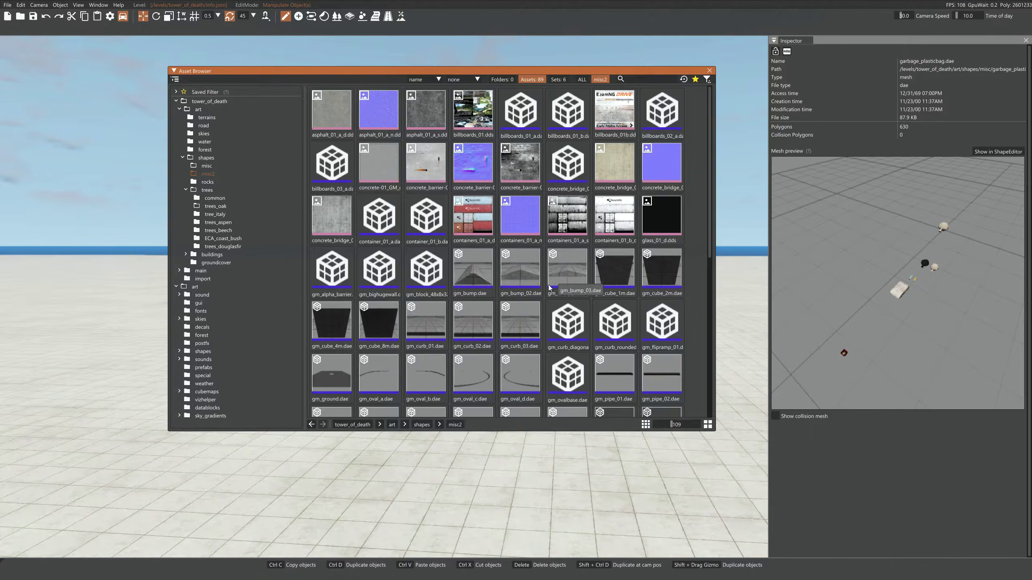
scroll(511, 277, down, 1)
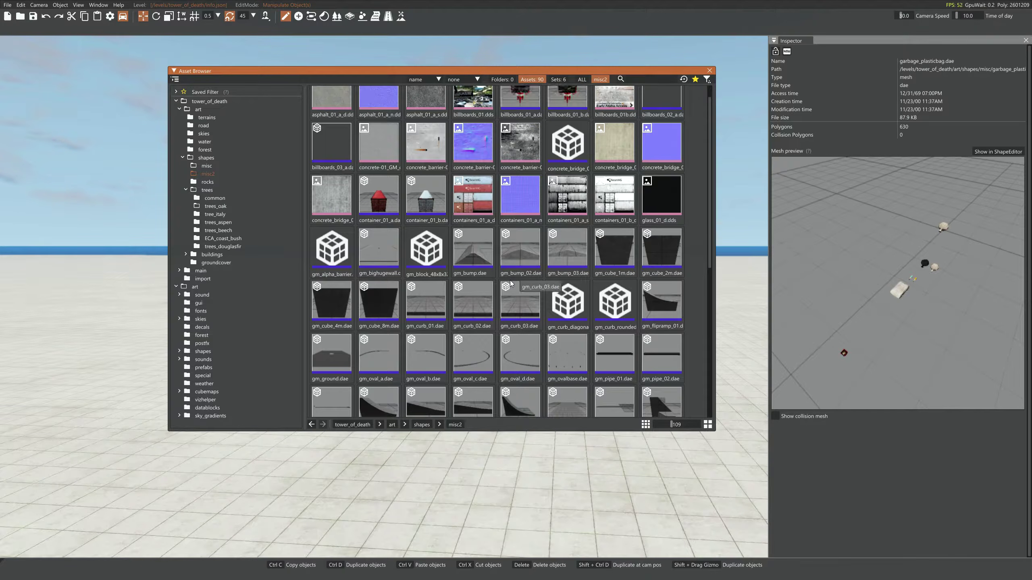
scroll(508, 292, down, 2)
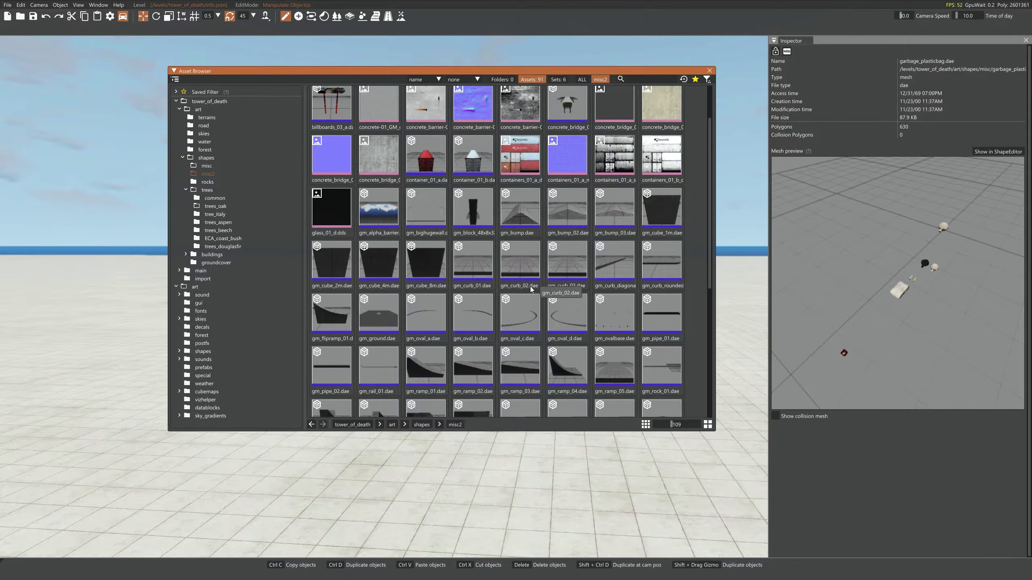
scroll(530, 289, down, 5)
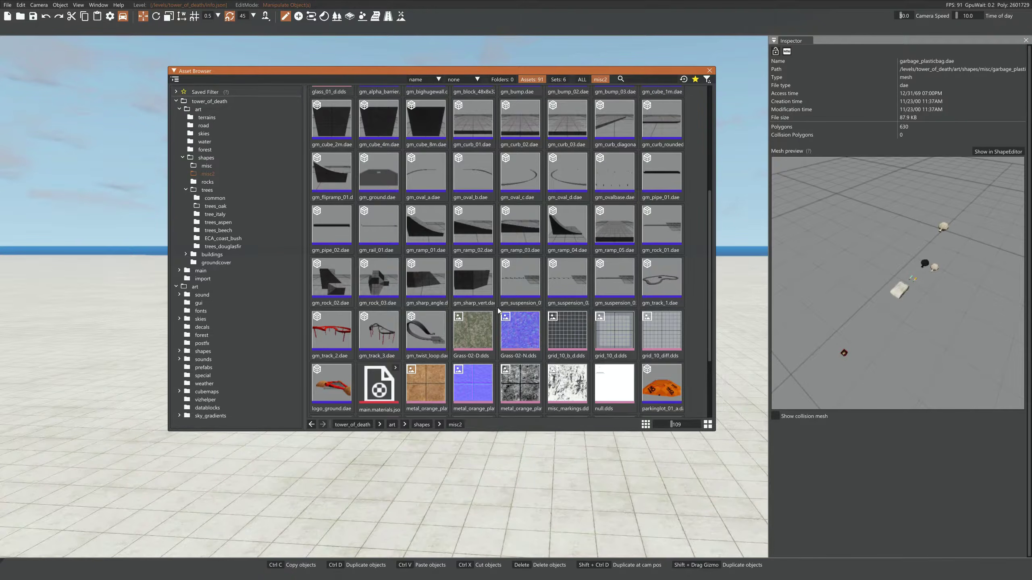
scroll(499, 319, down, 3)
scroll(496, 325, up, 8)
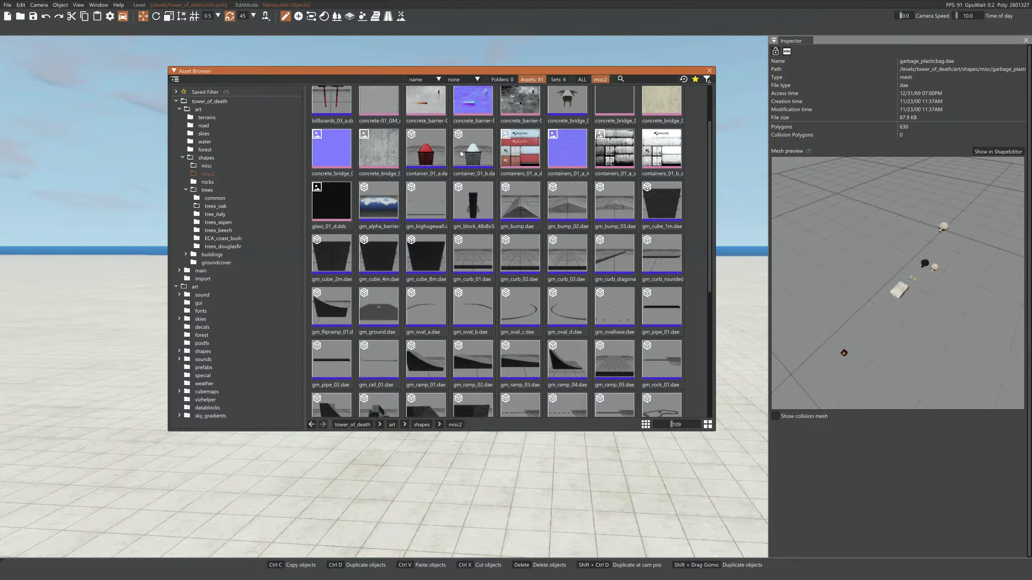
- Look through the remaining misc2 assets, and view the level's art/shapes/rocks and trees folders
scroll(478, 243, up, 2)
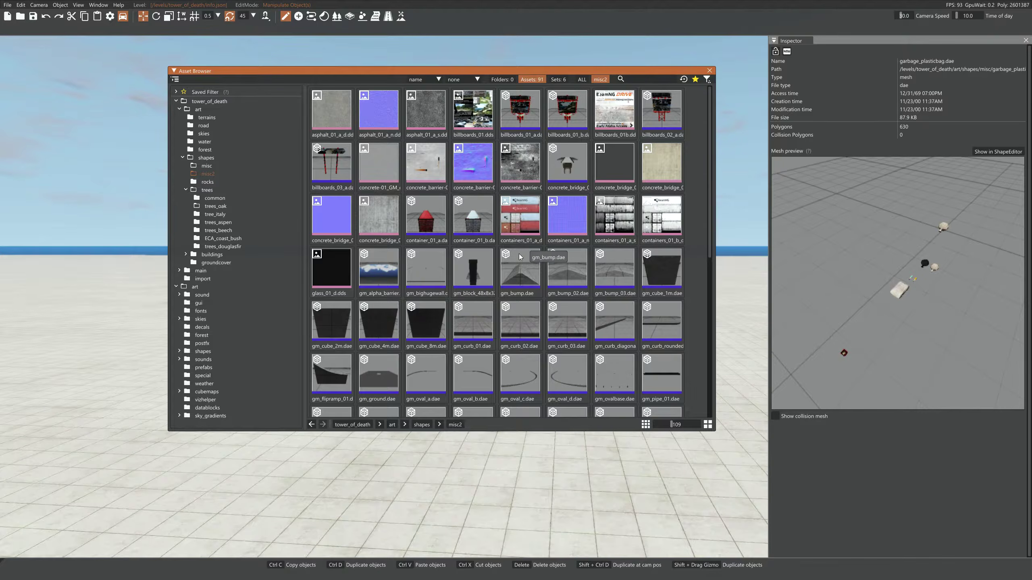
scroll(517, 269, down, 2)
scroll(517, 269, down, 10)
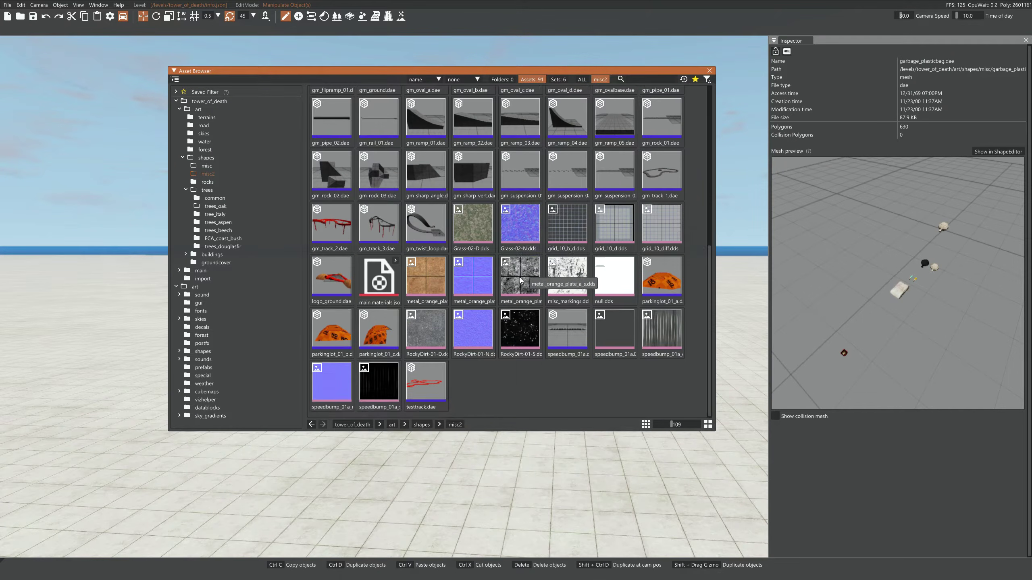
click(208, 182)
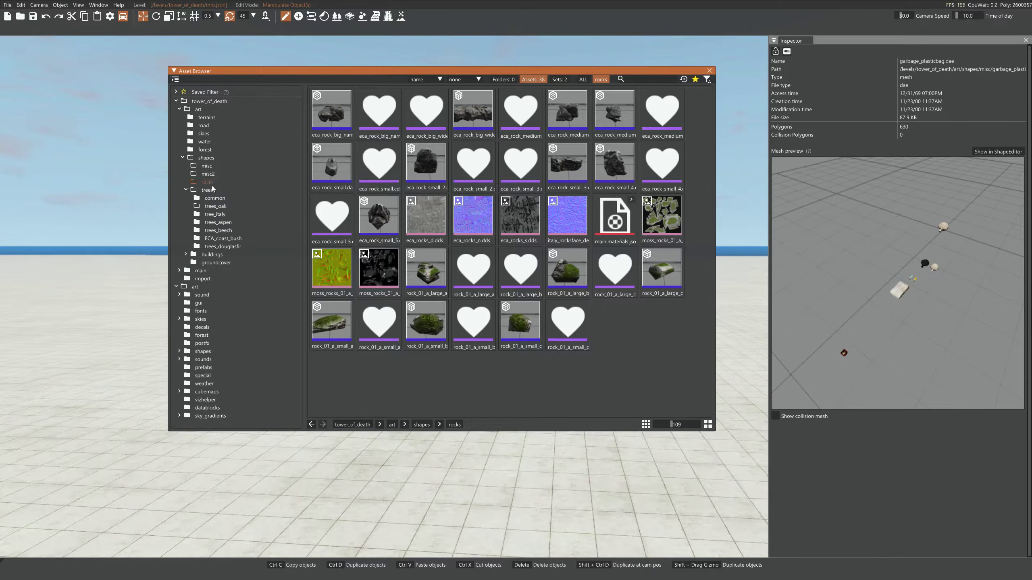
click(209, 190)
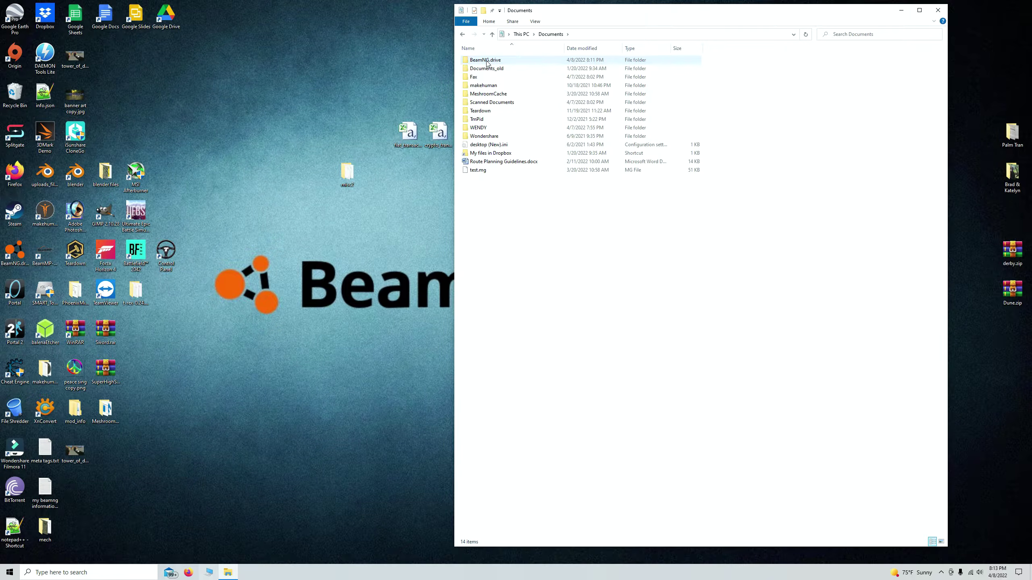
- Open gridmap_legacy.zip from the Documents/BeamNG.drive/0.24/mods folder and dismiss the archiver's evaluation notice
double_click(487, 62)
double_click(486, 62)
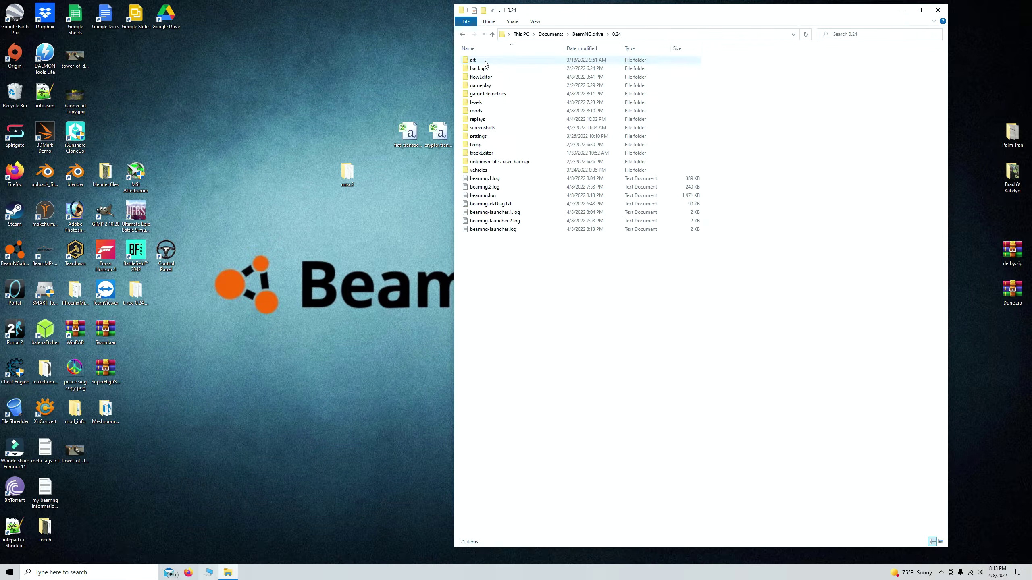
double_click(482, 114)
scroll(543, 268, down, 15)
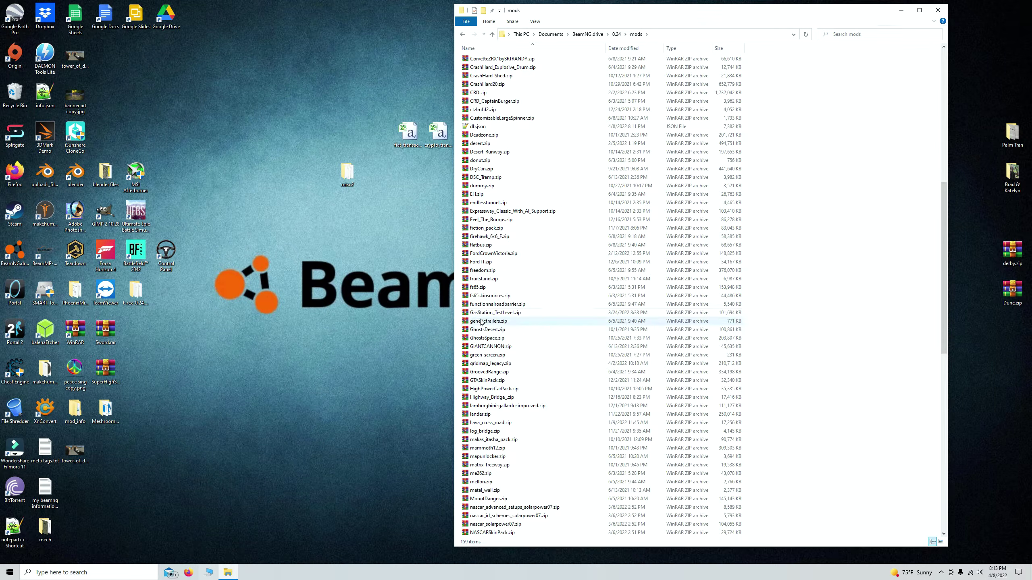
click(491, 365)
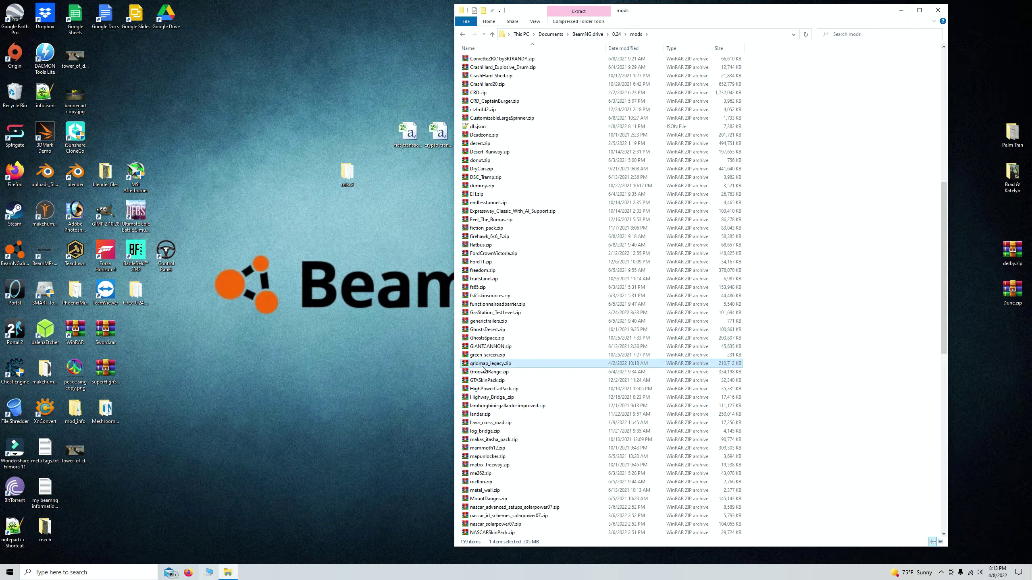
double_click(483, 365)
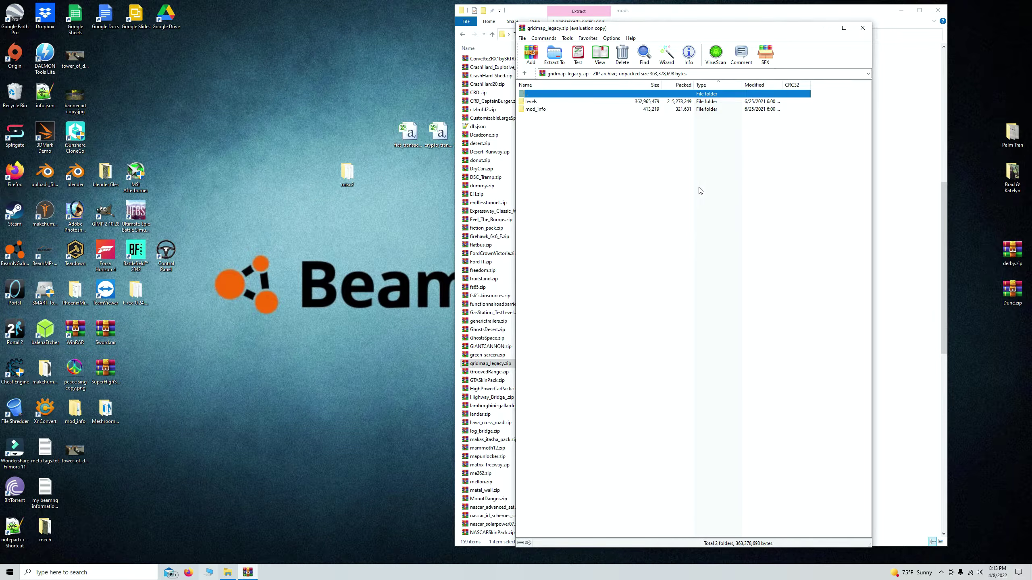
click(755, 255)
- Locate the misc folder under levels/GridMap_legacy/art/shapes in the archive, and close the archive
double_click(532, 101)
double_click(532, 102)
double_click(535, 102)
double_click(532, 133)
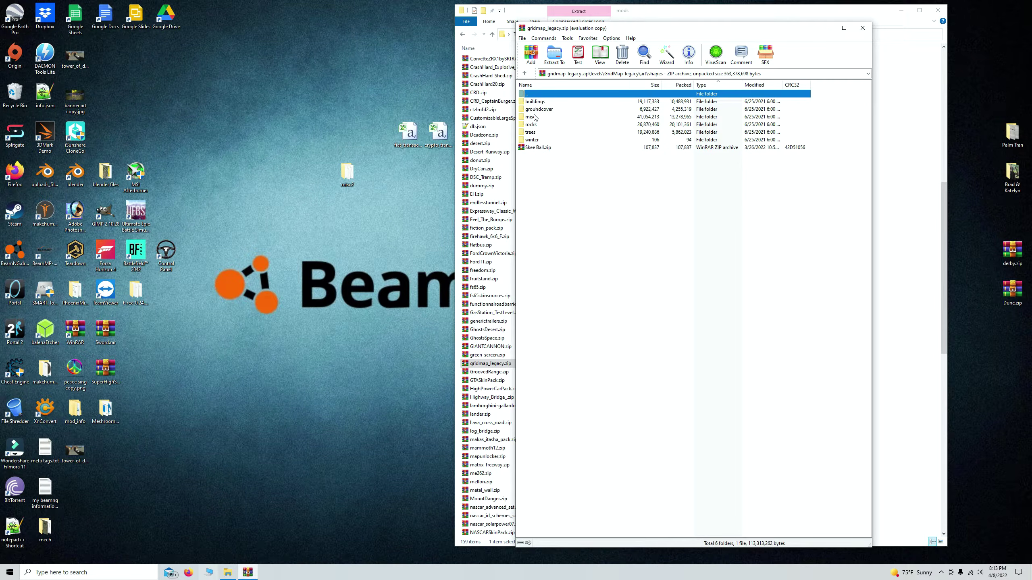
click(536, 117)
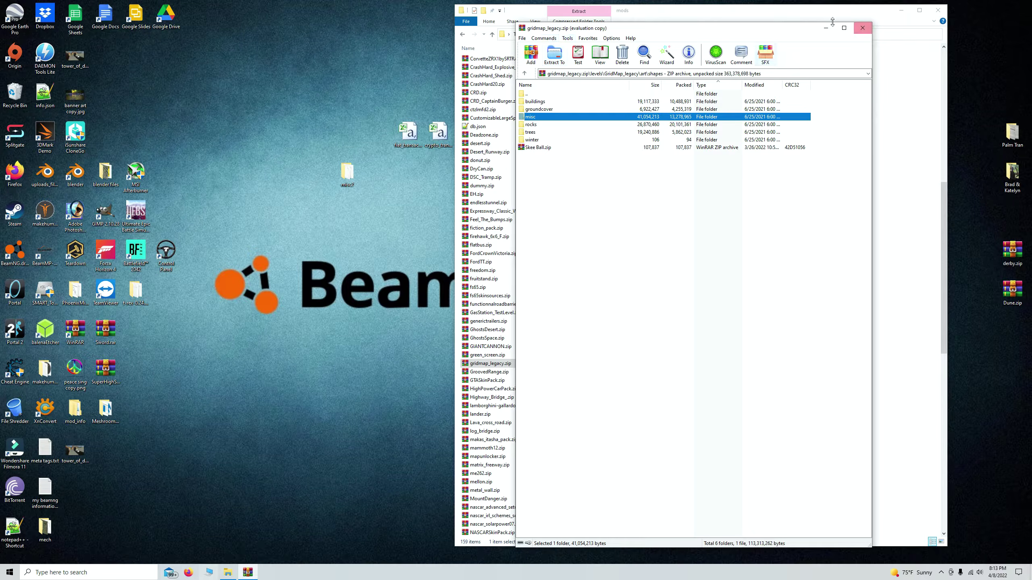
click(862, 28)
- Open tower_of_death.zip at levels/tower_of_death/art/shapes, and move the misc2 folder to a free spot on the desktop
scroll(546, 332, down, 12)
scroll(546, 332, down, 7)
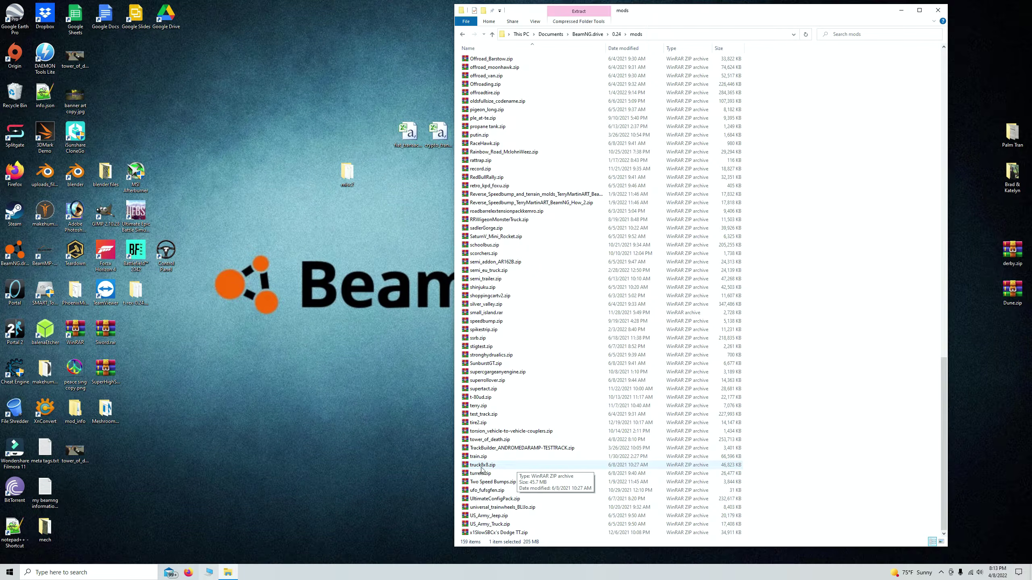
double_click(479, 441)
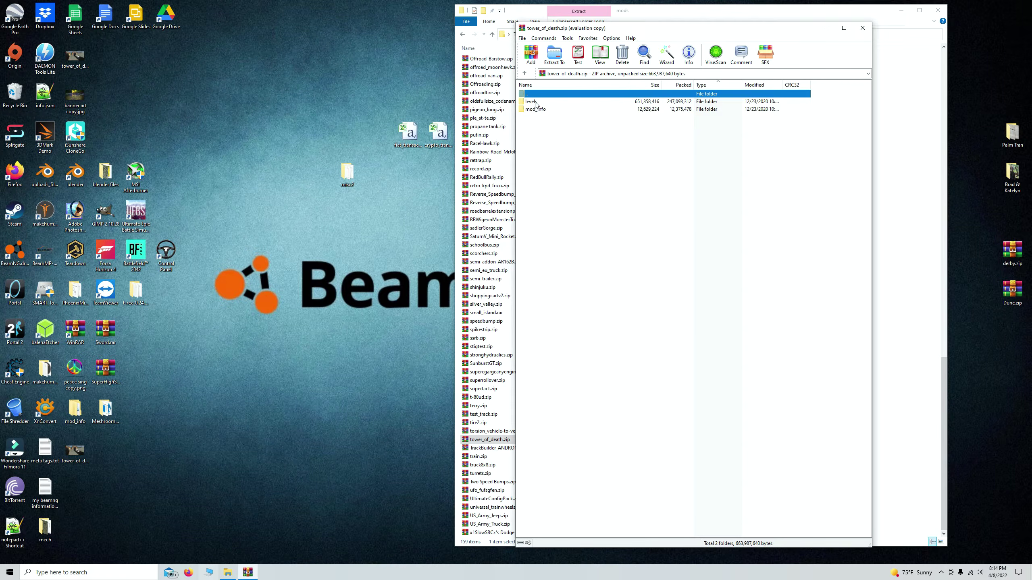
click(755, 269)
double_click(544, 104)
double_click(544, 104)
double_click(528, 102)
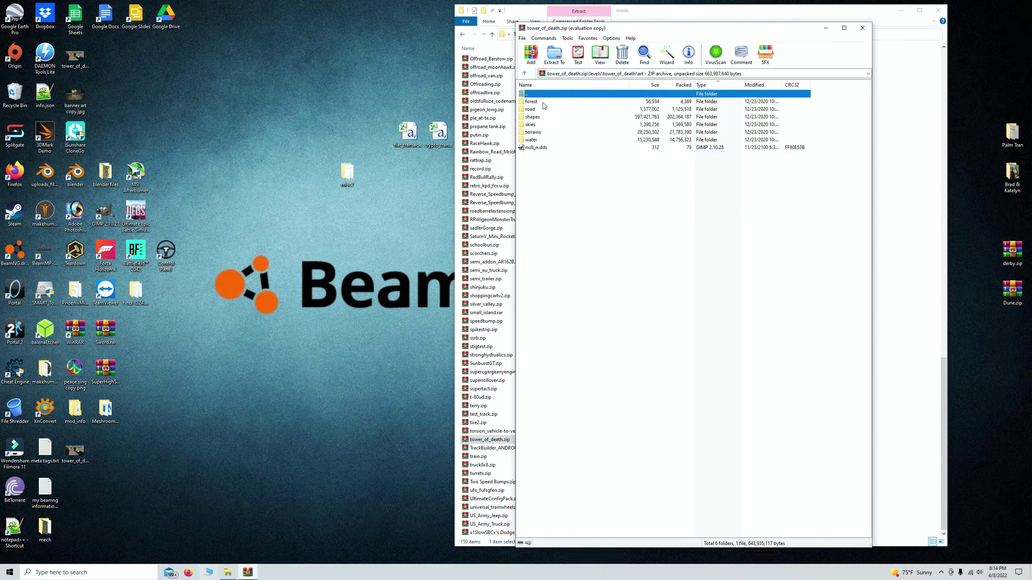
double_click(537, 117)
drag(352, 171, 319, 215)
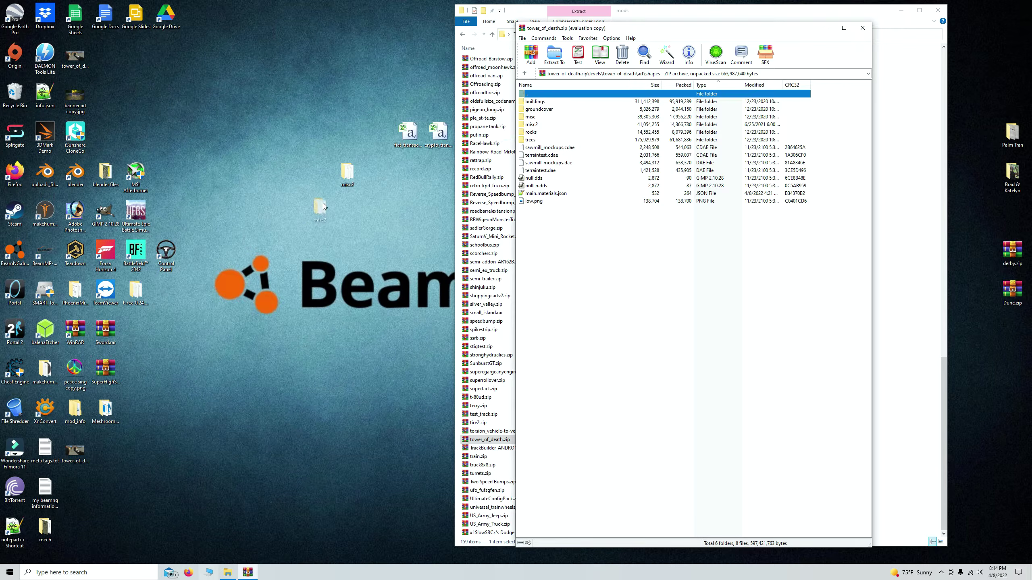
- Open main.materials.json from the misc2 folder of the archive in the text editor
double_click(530, 126)
scroll(584, 326, down, 6)
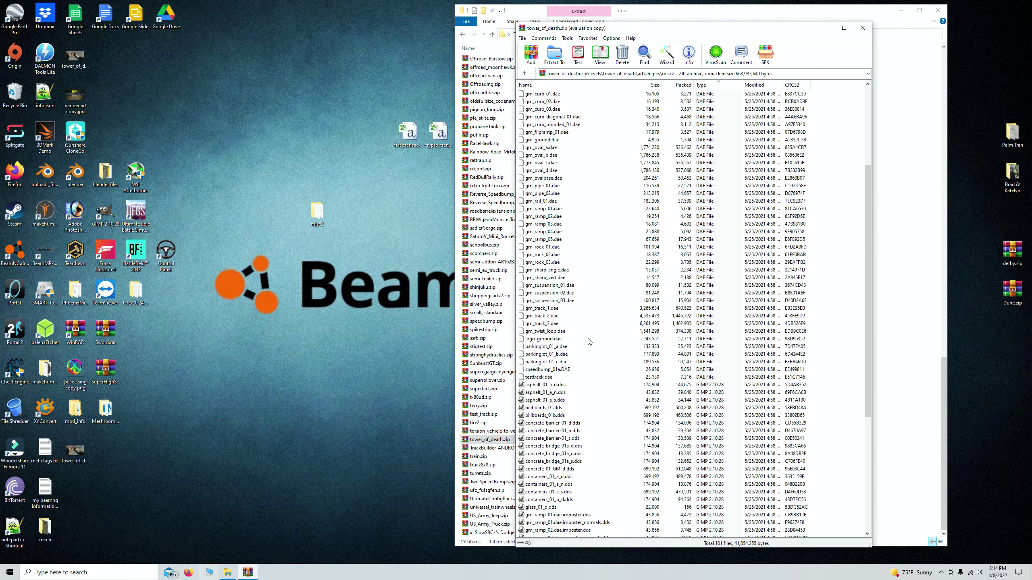
scroll(596, 356, down, 1)
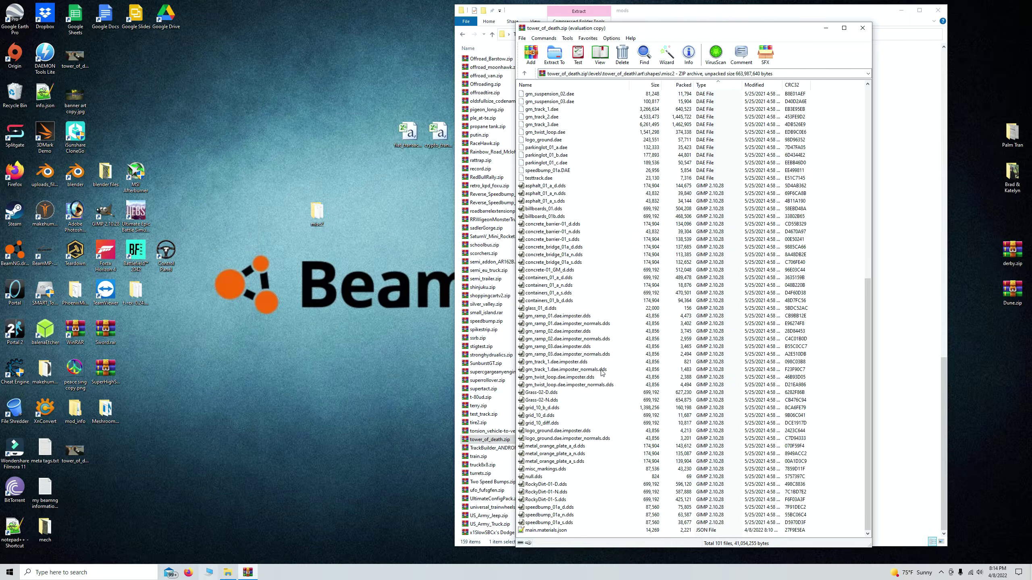
double_click(541, 531)
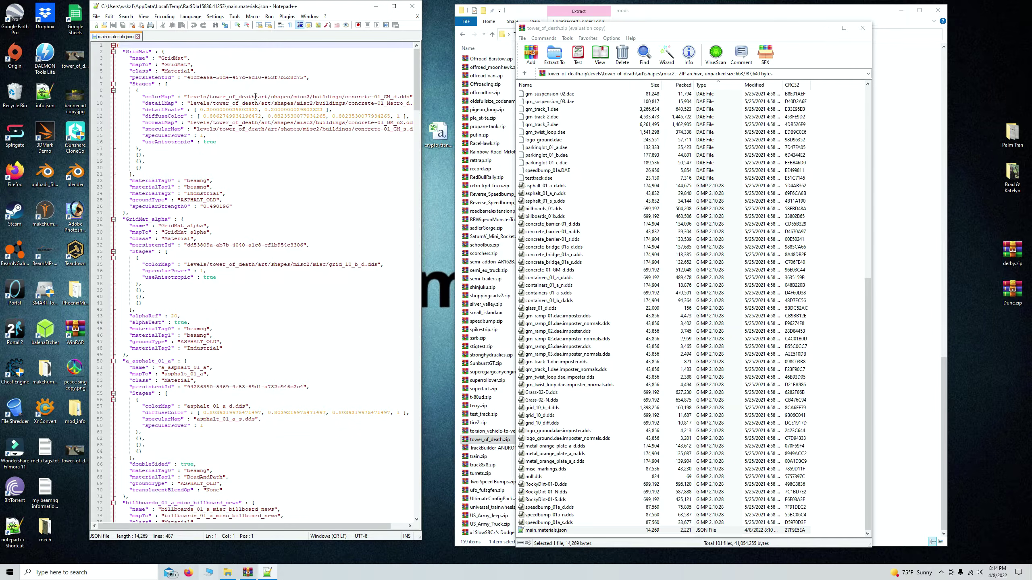
- Select tower_of_death in the first GridMat path, view the Replace options for it, and close them without replacing anything
drag(256, 97, 211, 96)
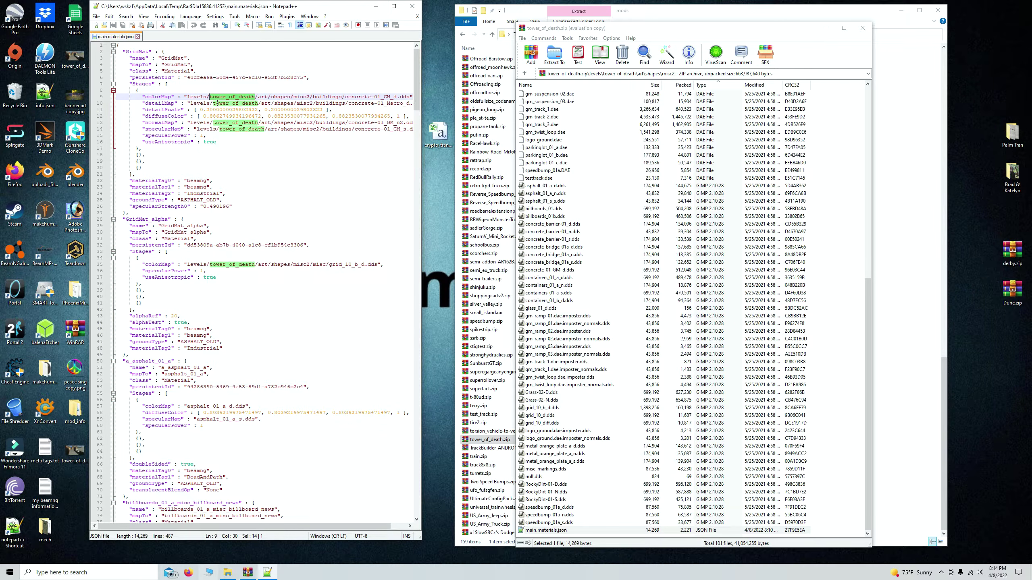
key(ctrl+h)
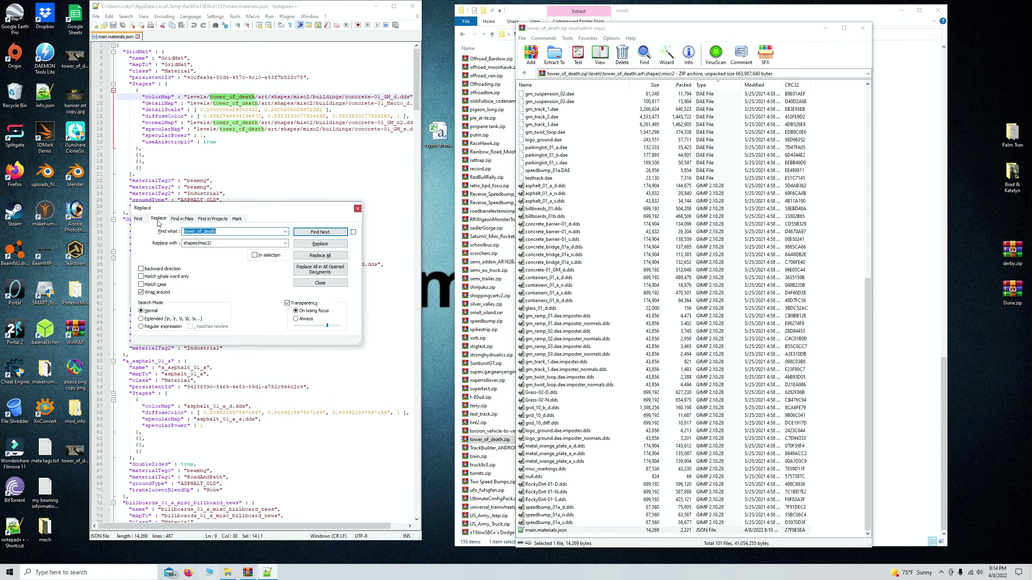
click(142, 220)
click(157, 222)
click(358, 208)
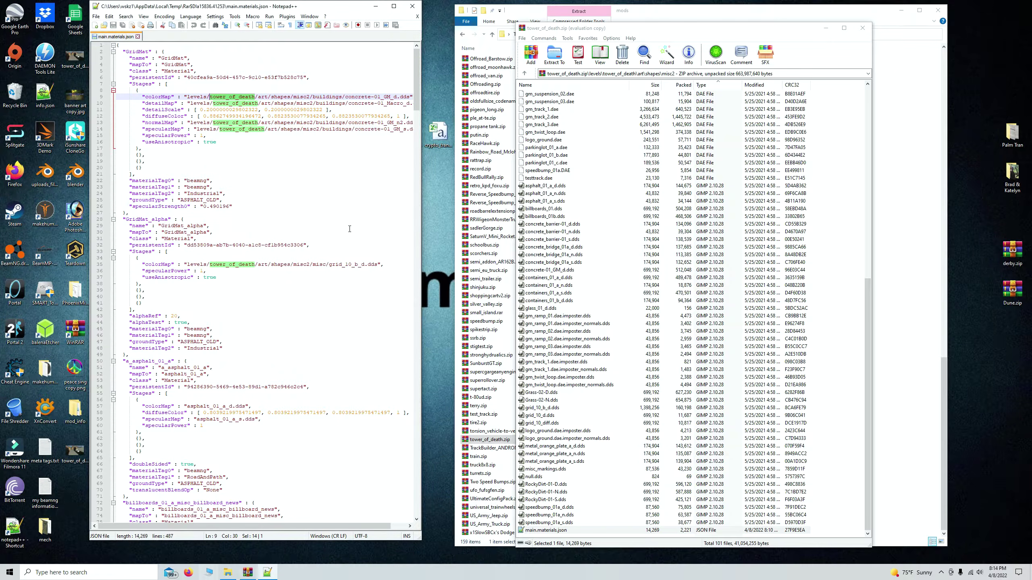
- Check the GridMat normalMap path against the archive's misc2 folder path, and close the text editor and the archive
click(313, 123)
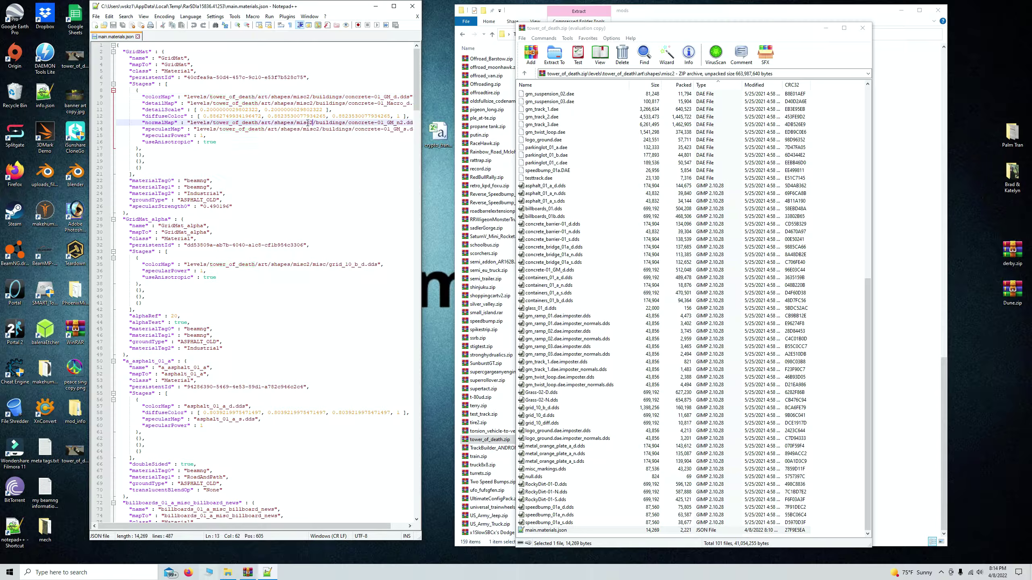
click(275, 180)
drag(191, 120, 359, 125)
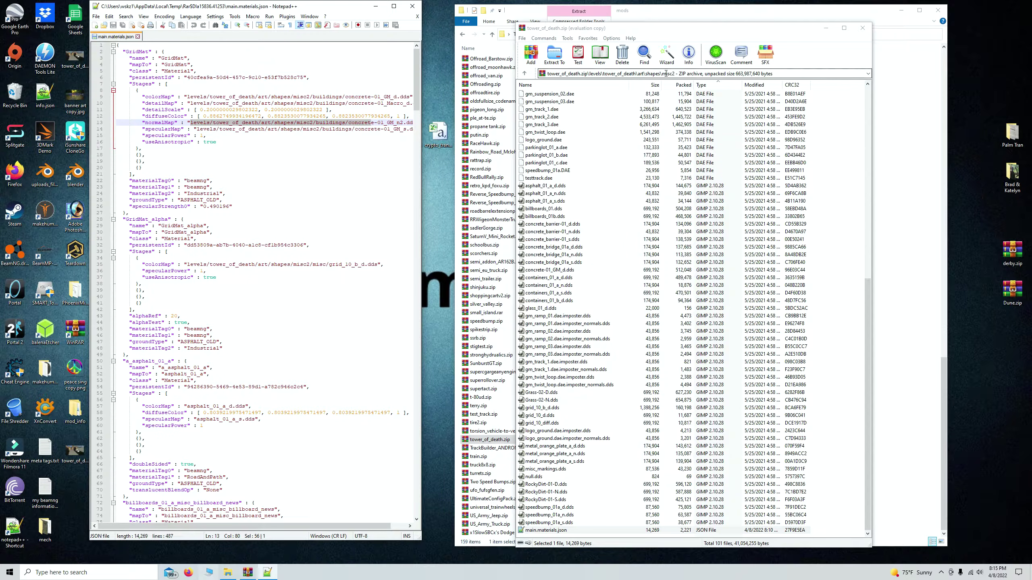
click(412, 6)
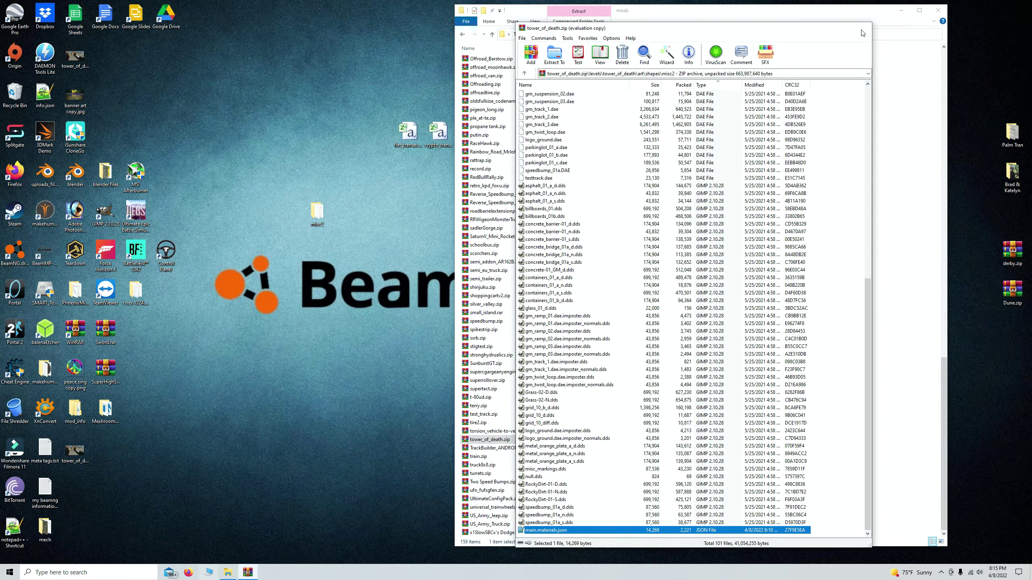
click(861, 29)
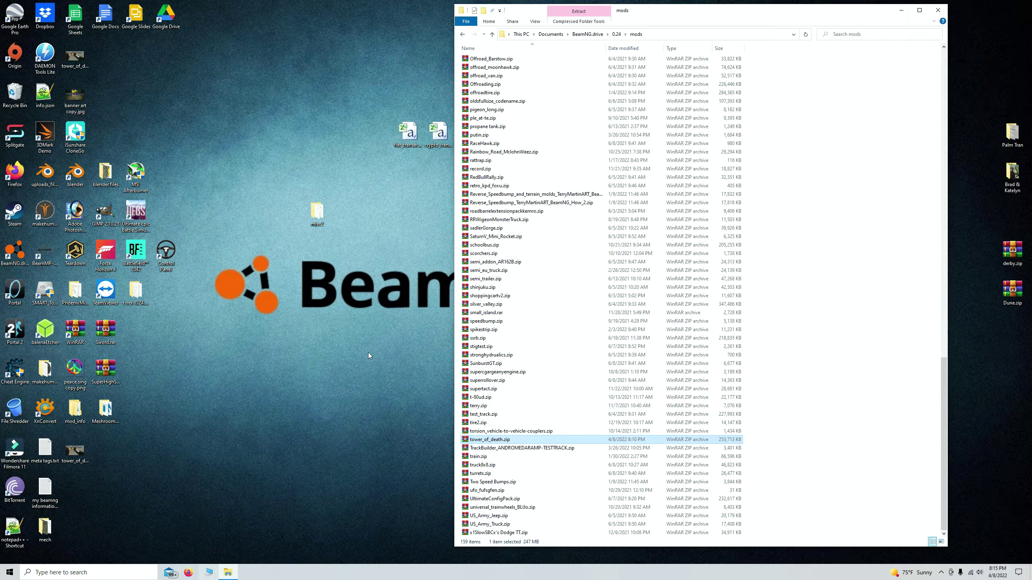